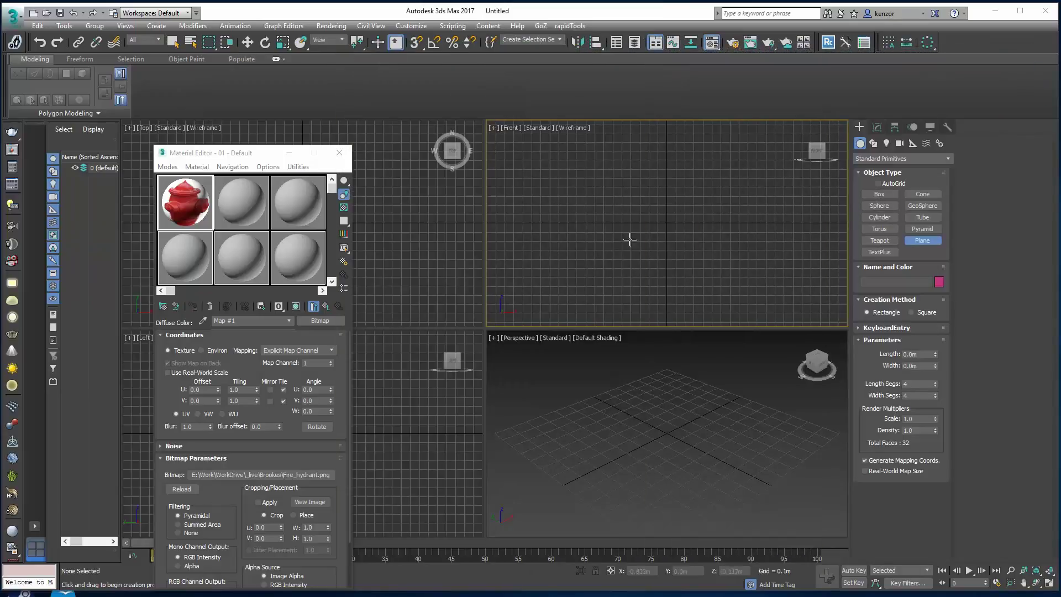
Draw a plane about 1.68 m long and 1.56 m wide in the front view.
drag(596, 150, 740, 296)
key(ctrl+z)
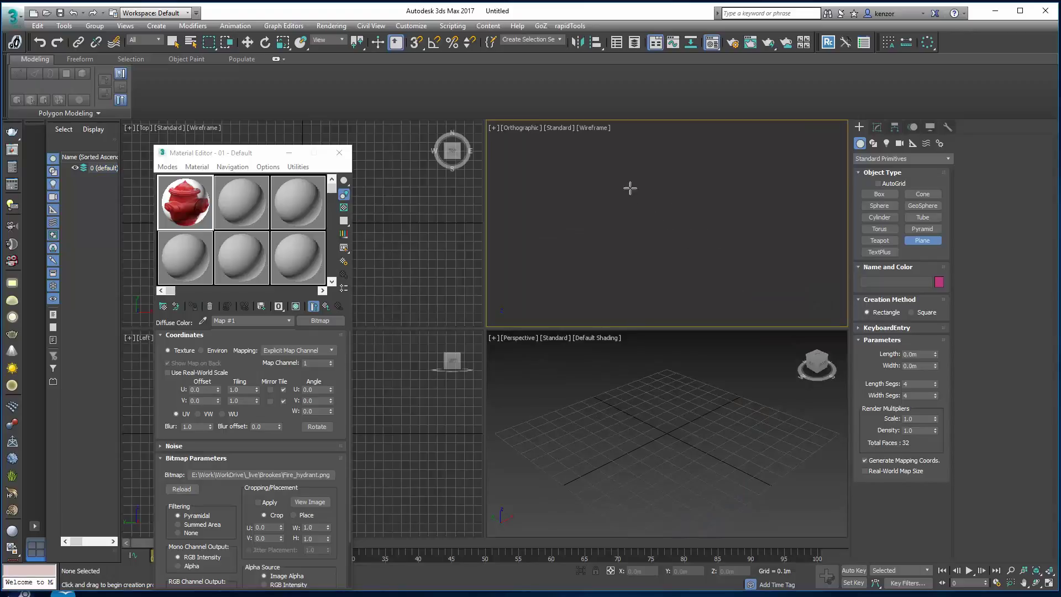
key(f)
drag(596, 147, 737, 299)
middle_drag(753, 236, 784, 186)
scroll(764, 201, up, 2)
scroll(780, 197, down, 2)
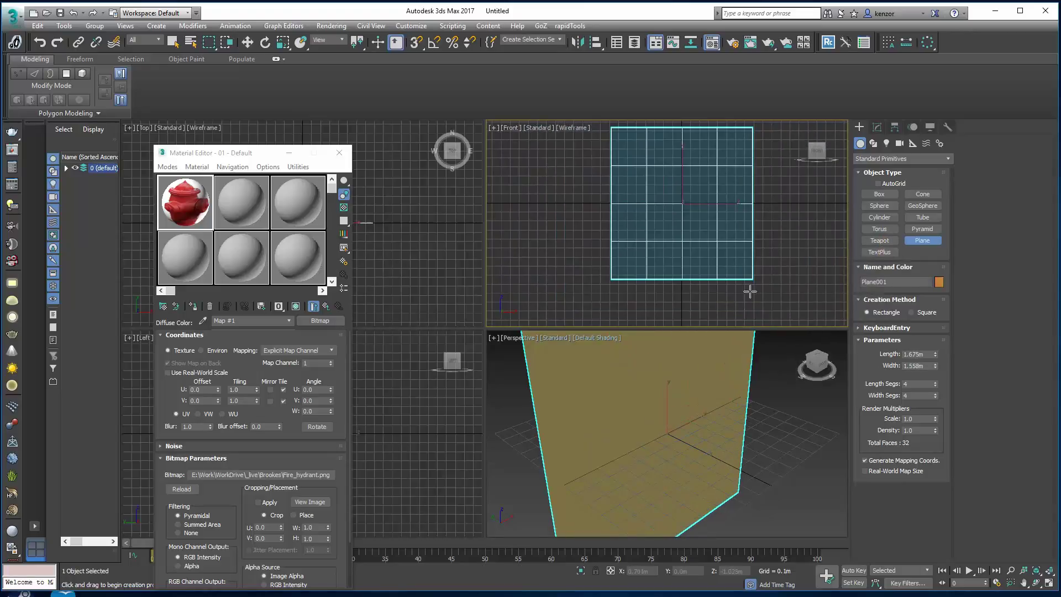
Set the plane's length and width to 2 m each.
double_click(915, 354)
text(2)
key(Tab)
text(2)
key(Tab)
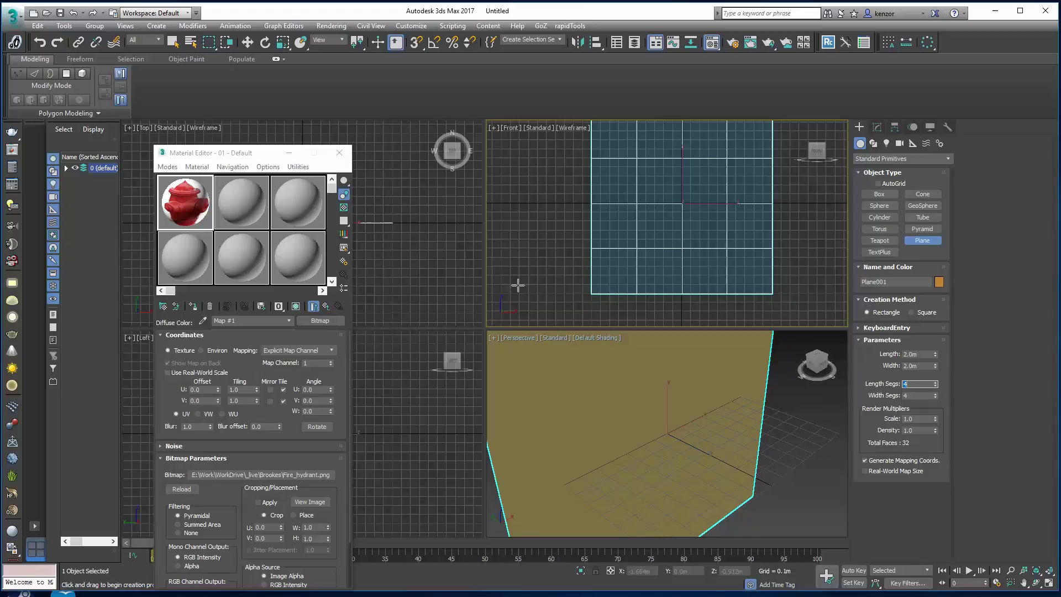
Load Fire_hydrant.png as the second material's diffuse bitmap, assign the material to the plane and show its texture in the viewport.
click(239, 220)
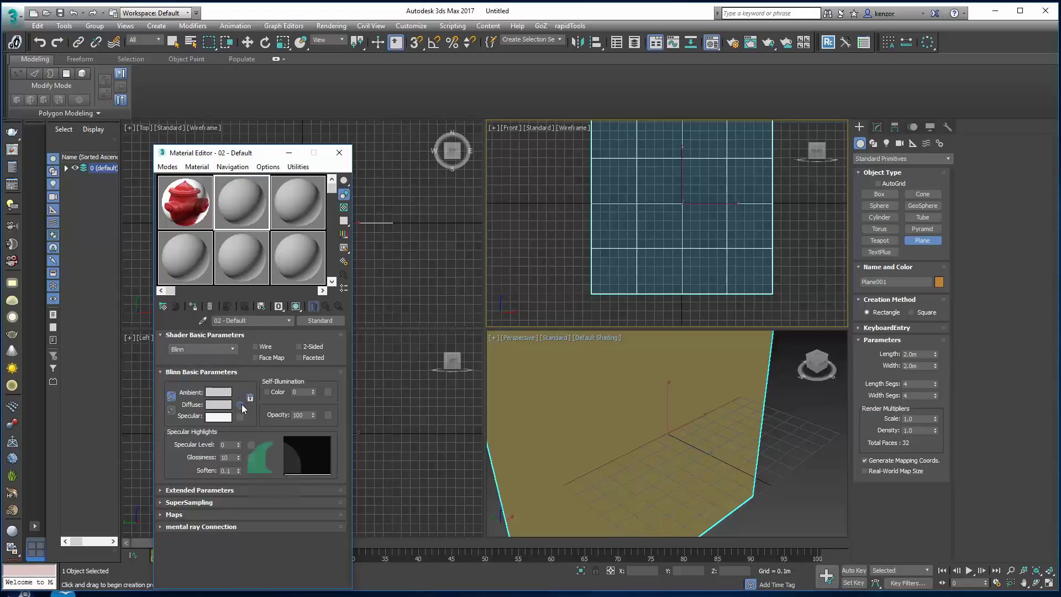
click(239, 405)
double_click(472, 202)
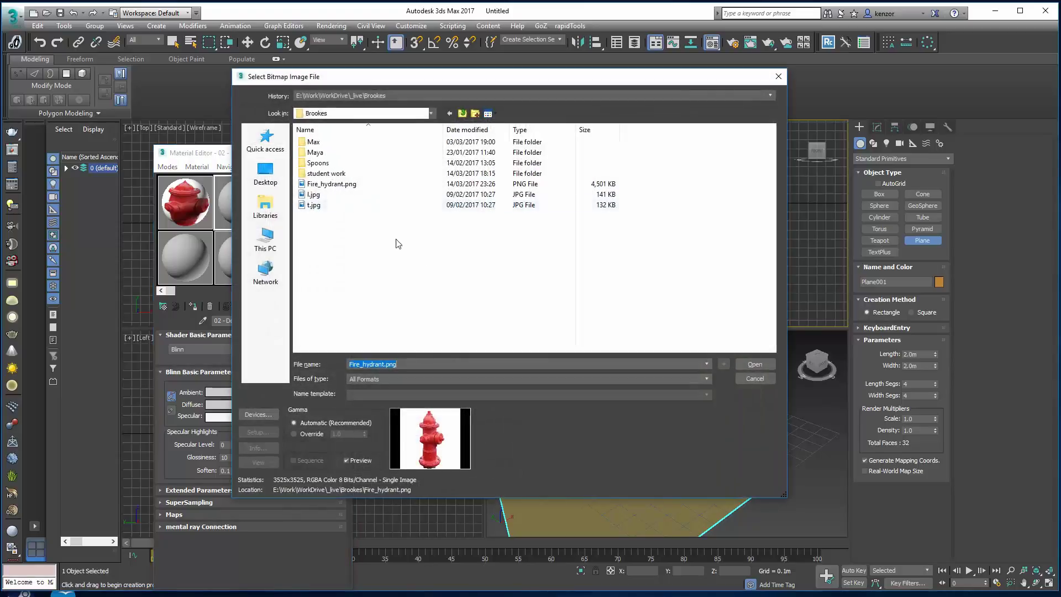
click(354, 187)
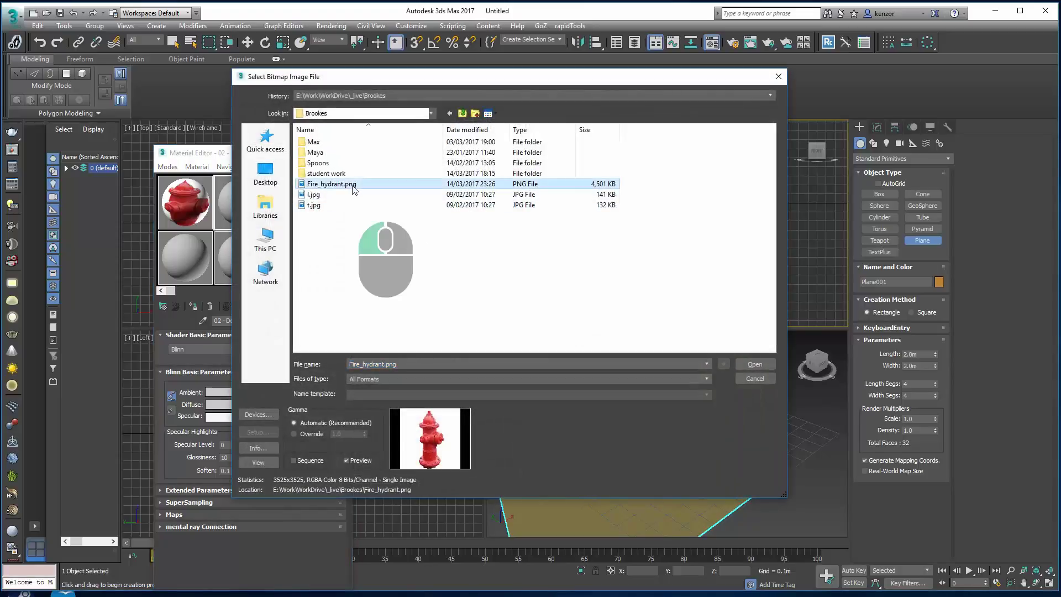
click(743, 363)
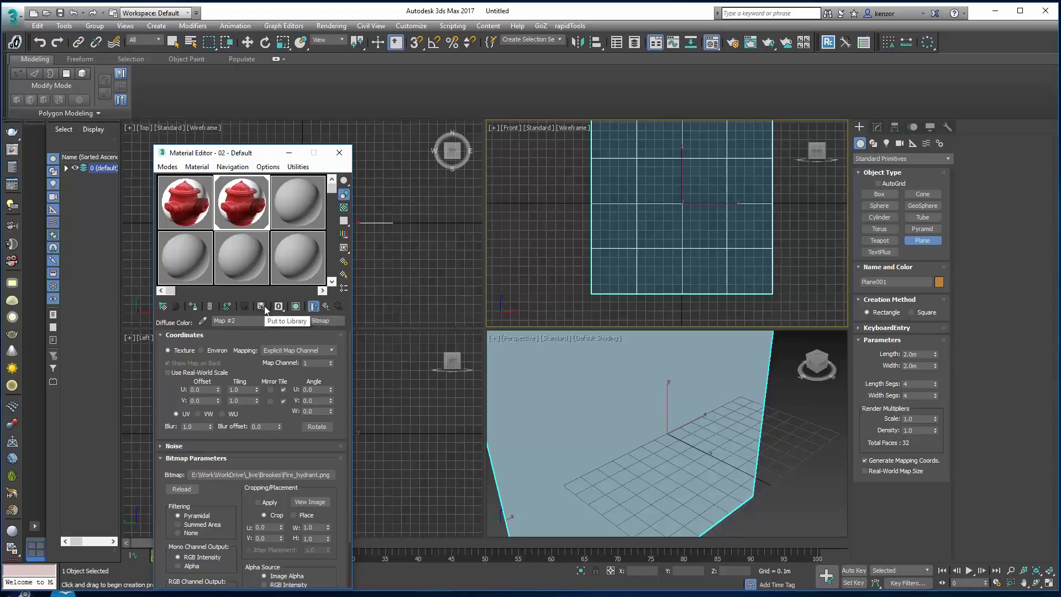
click(296, 307)
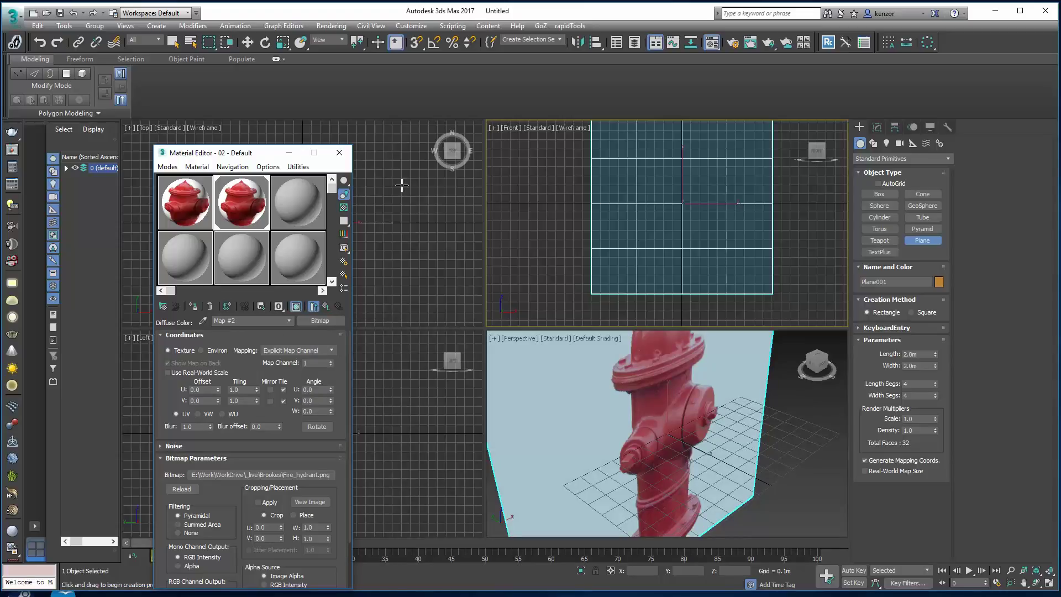
Maximize the front view and set it to Default Shading so the hydrant image faces the viewer beside the material editor.
click(338, 153)
alt+middle_drag(733, 366, 760, 381)
click(1049, 583)
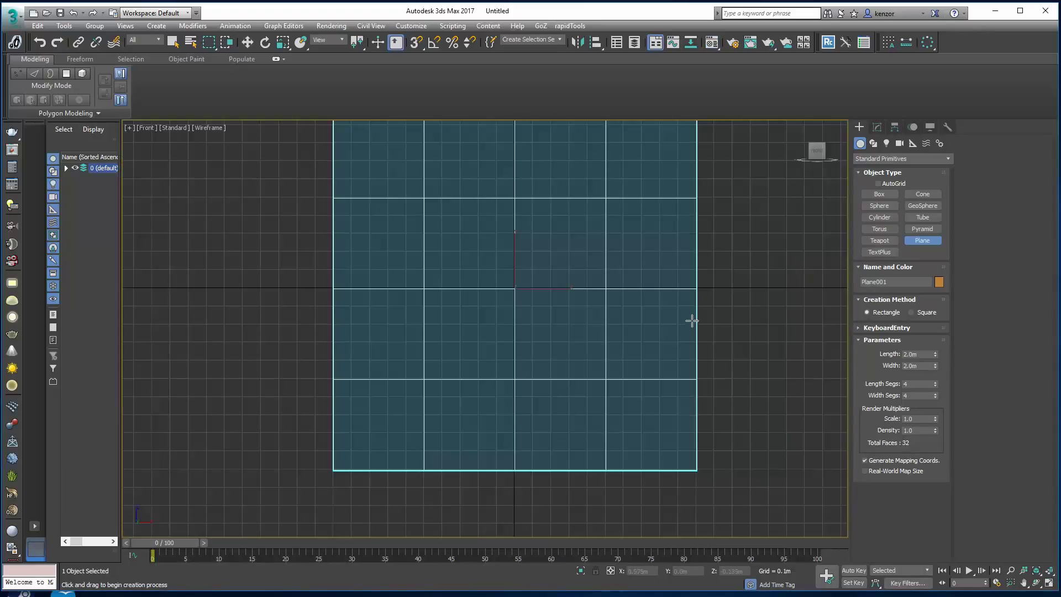
scroll(692, 303, down, 2)
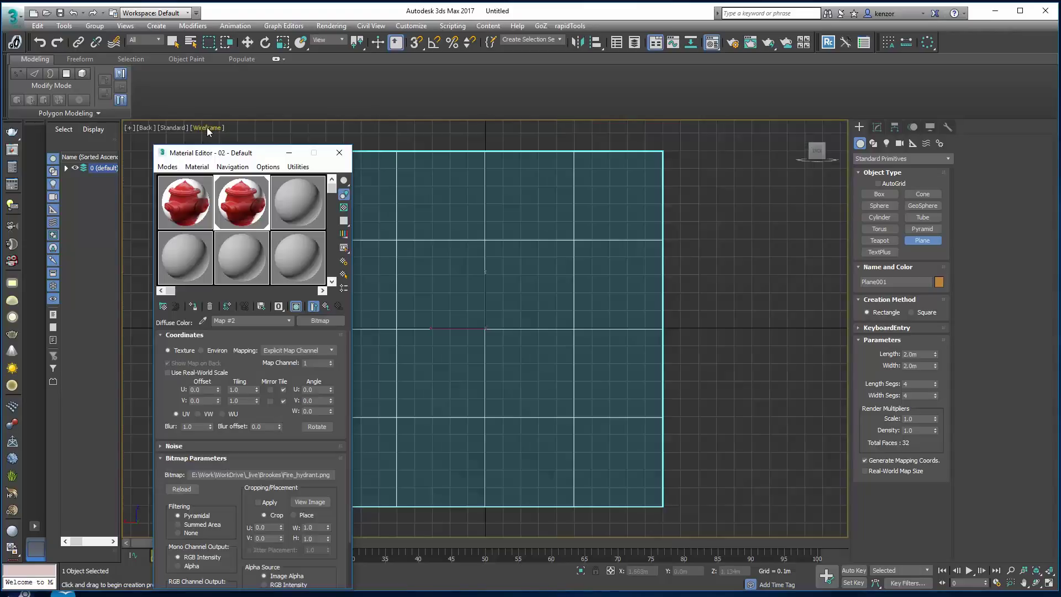
click(207, 127)
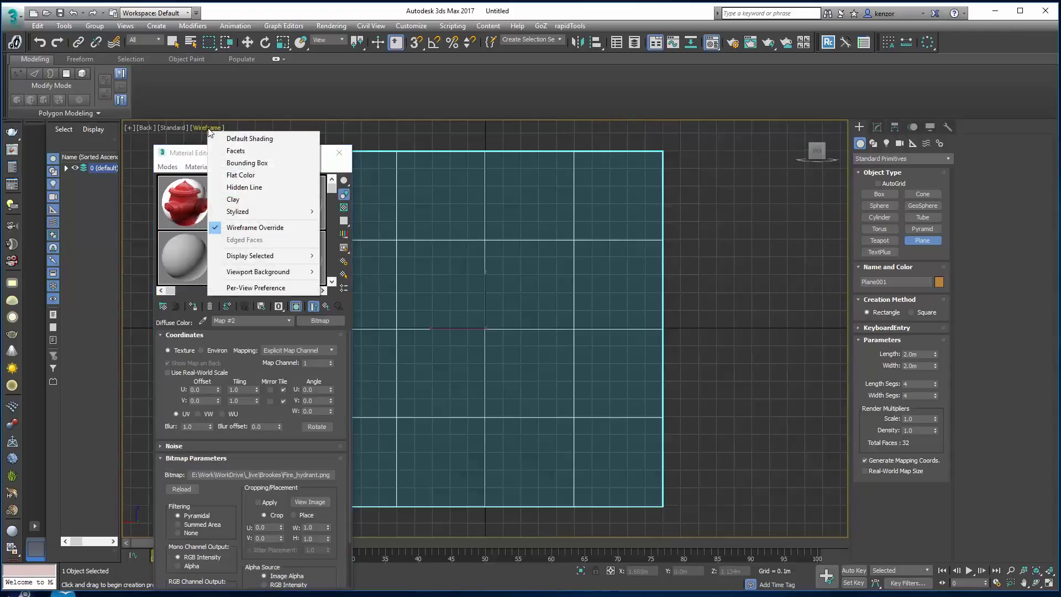
click(237, 137)
alt+middle_drag(620, 155, 526, 164)
click(819, 153)
drag(324, 162, 260, 153)
scroll(567, 282, down, 2)
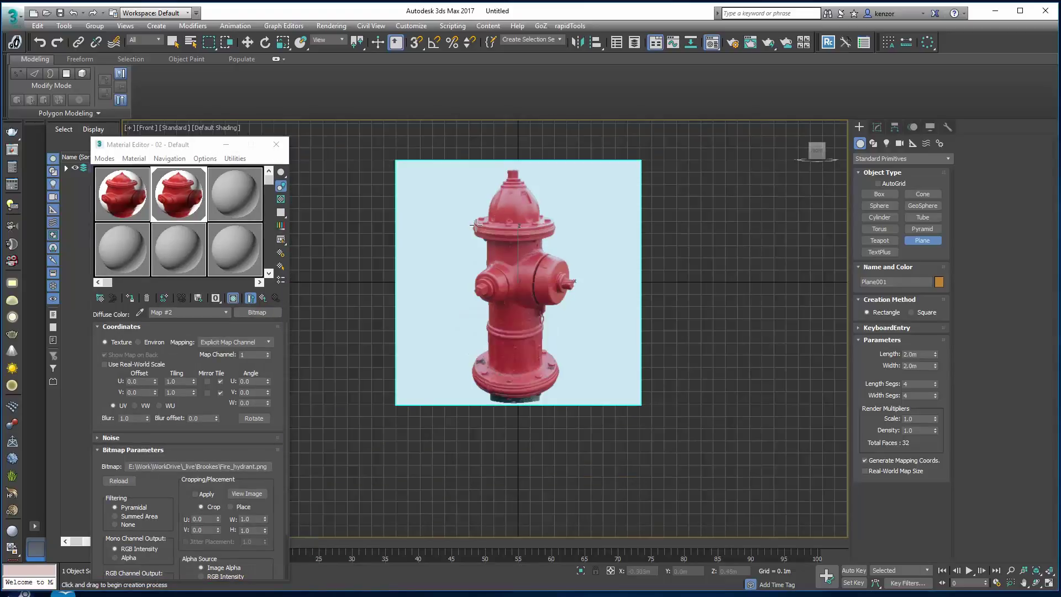
Draw a rectangle spline about 1.59 m long and 0.86 m wide beside the hydrant reference image.
click(873, 143)
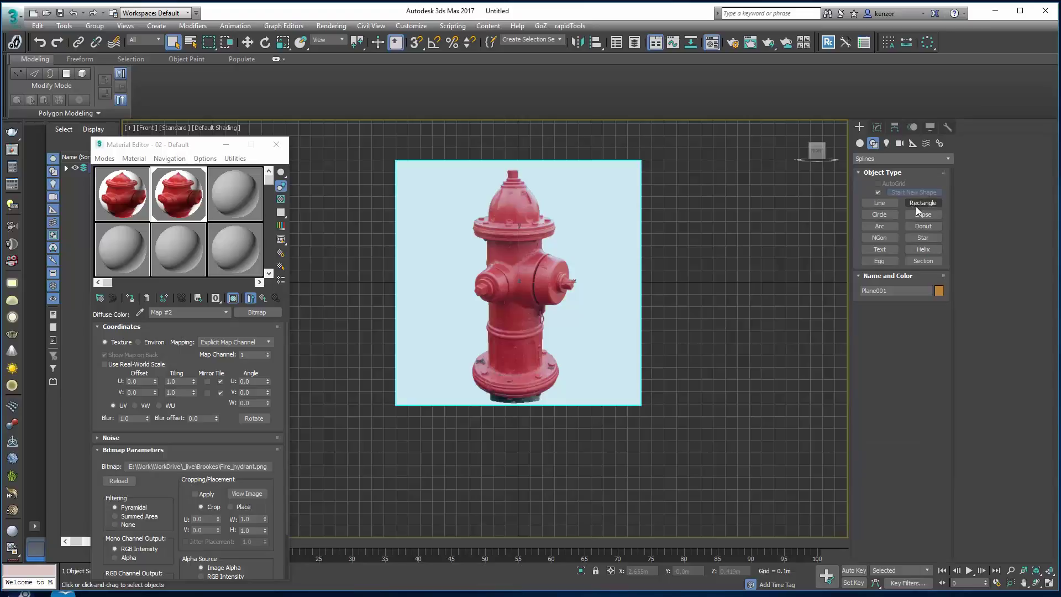
click(921, 203)
middle_drag(669, 208, 605, 203)
drag(618, 202, 721, 396)
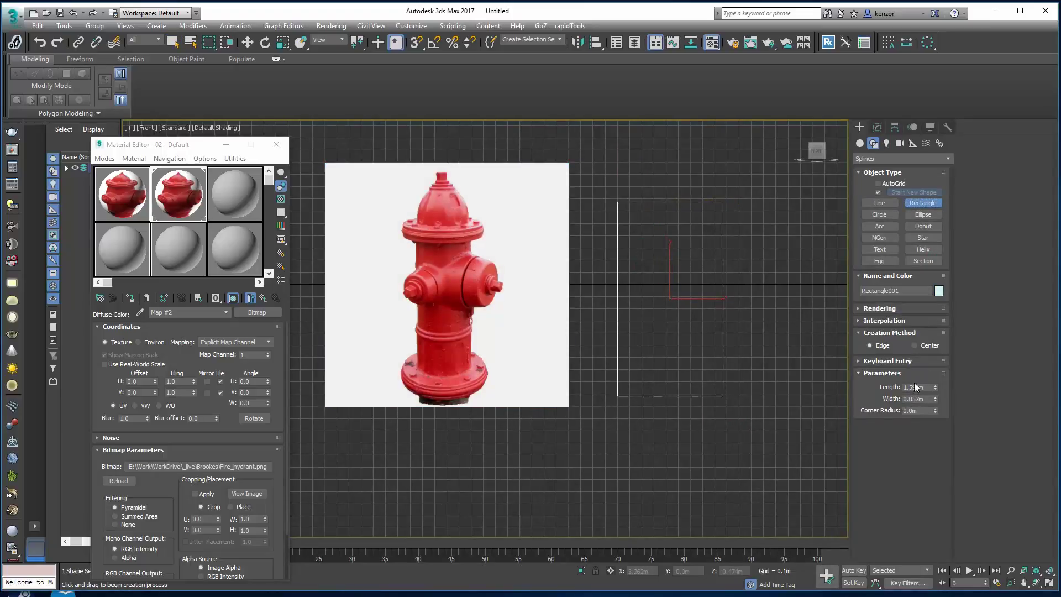
Convert the rectangle to an Editable Spline.
click(877, 127)
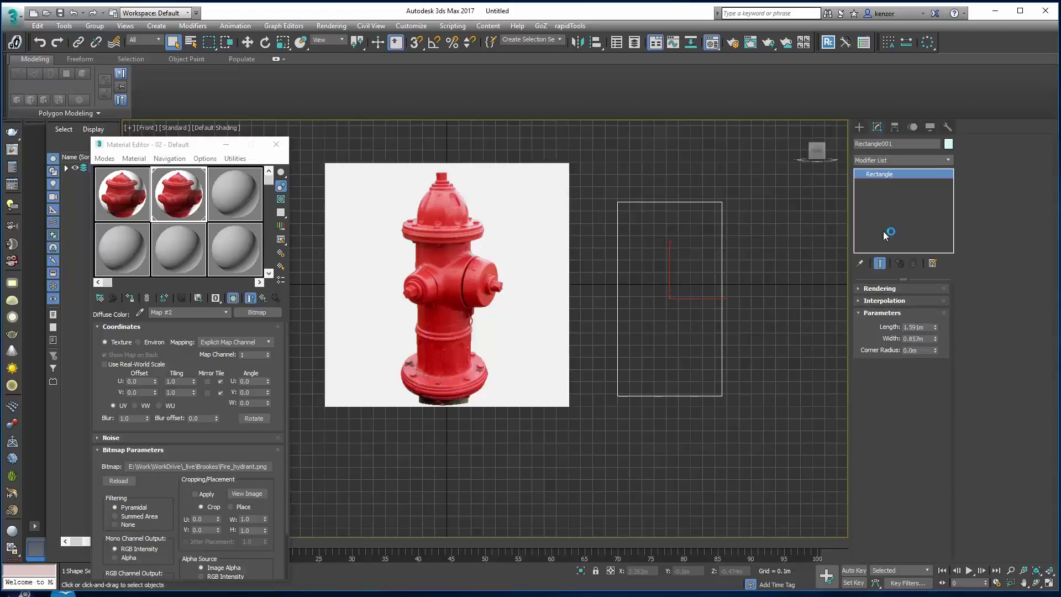
right_click(919, 175)
click(965, 246)
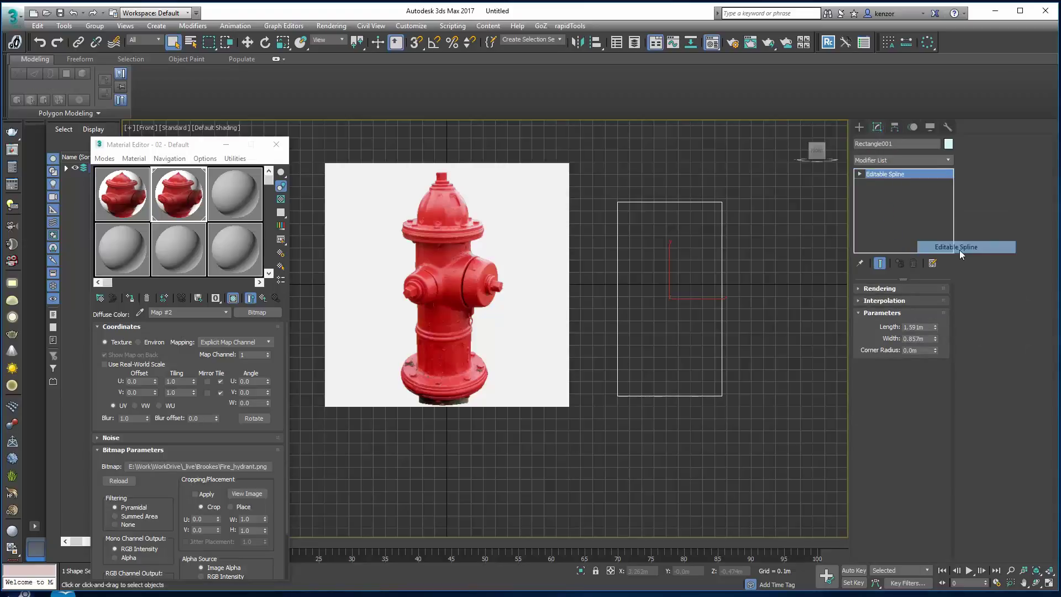
Divide the rectangle's top and bottom segments in half and delete its right-hand half, leaving an open half profile.
click(902, 329)
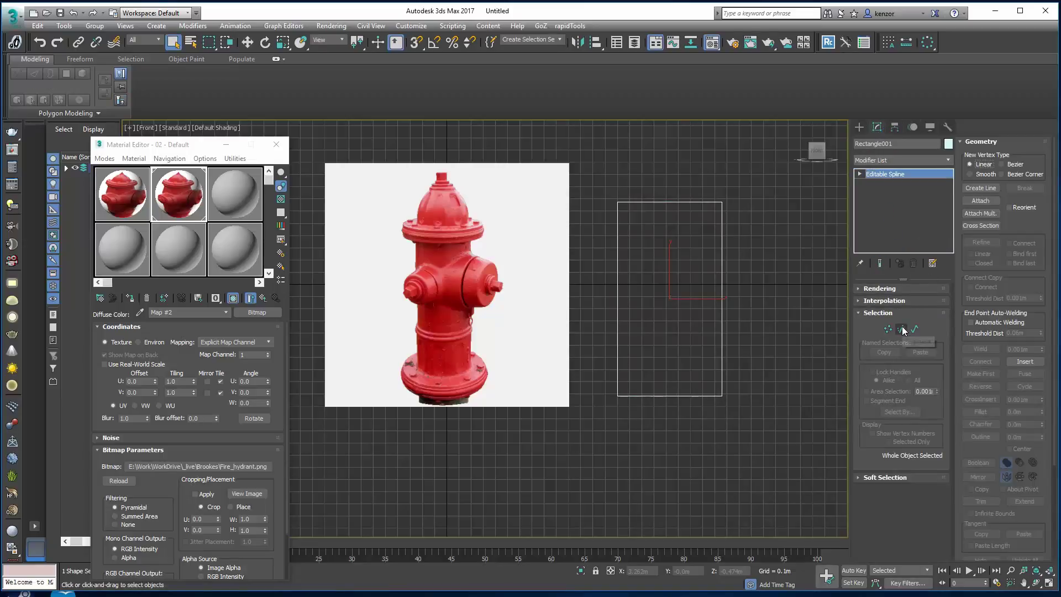
drag(664, 181, 728, 356)
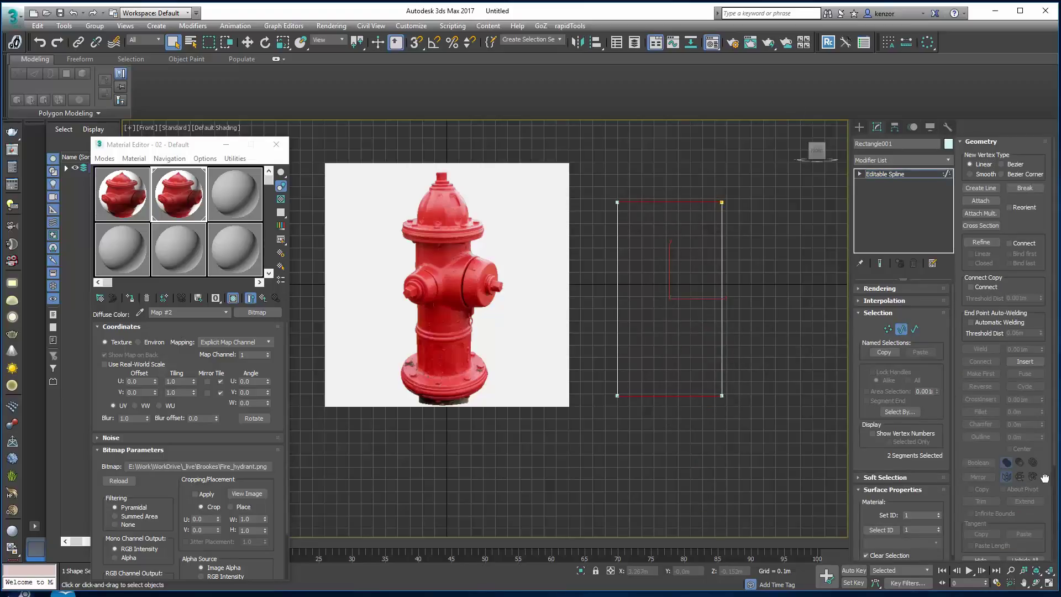
drag(1034, 484, 1034, 359)
click(980, 473)
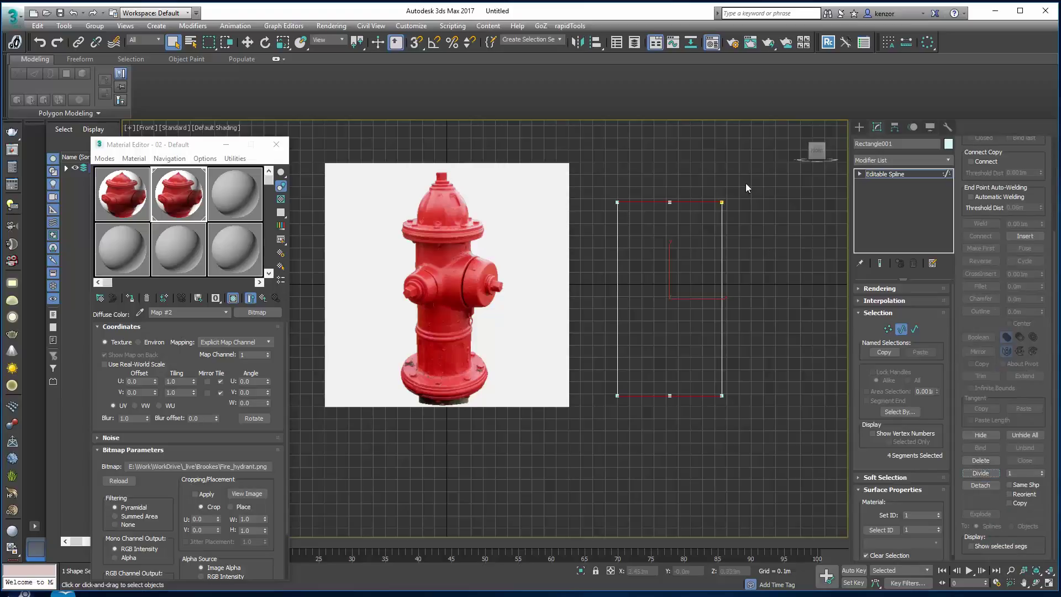
key(Delete)
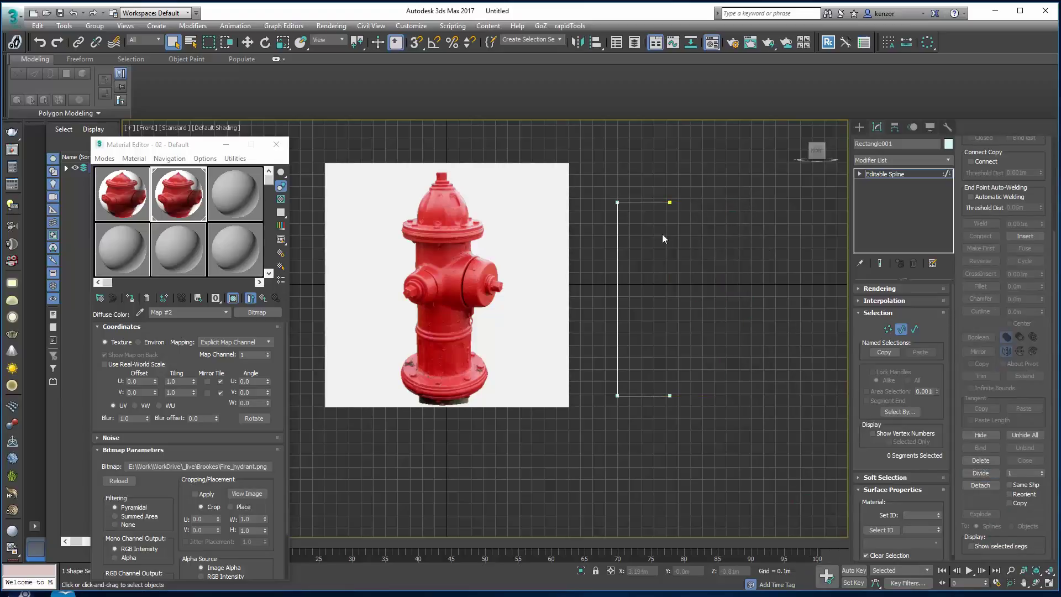
click(901, 328)
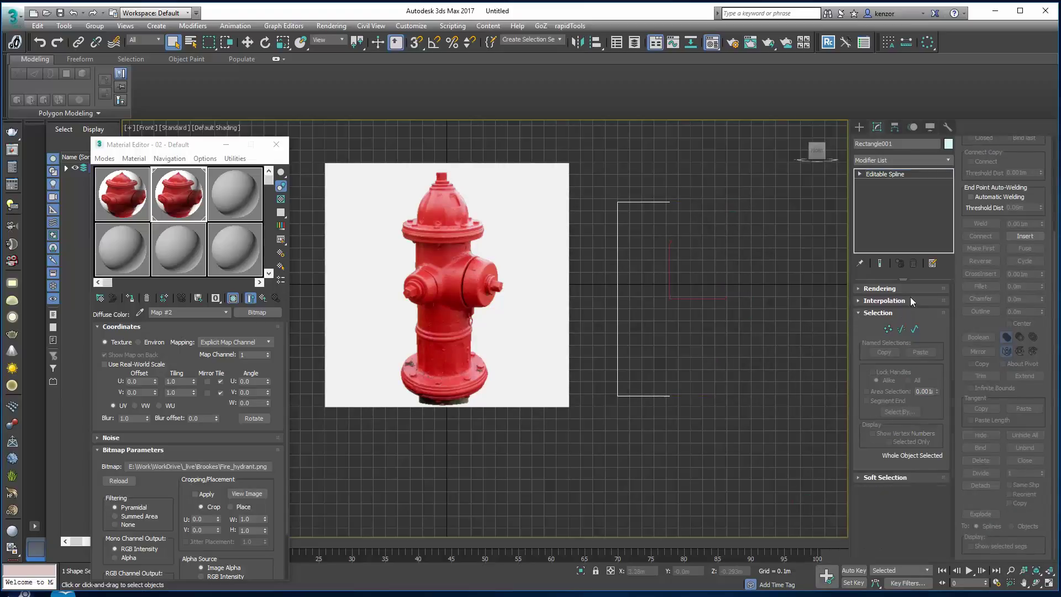
Apply a Lathe modifier to the half profile.
click(953, 161)
key(l)
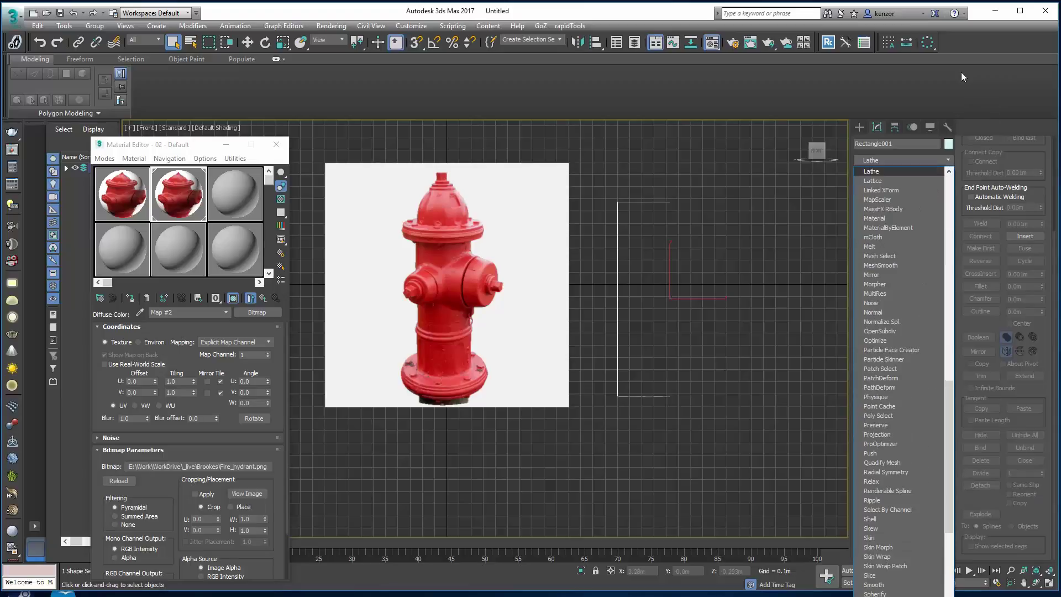
key(Return)
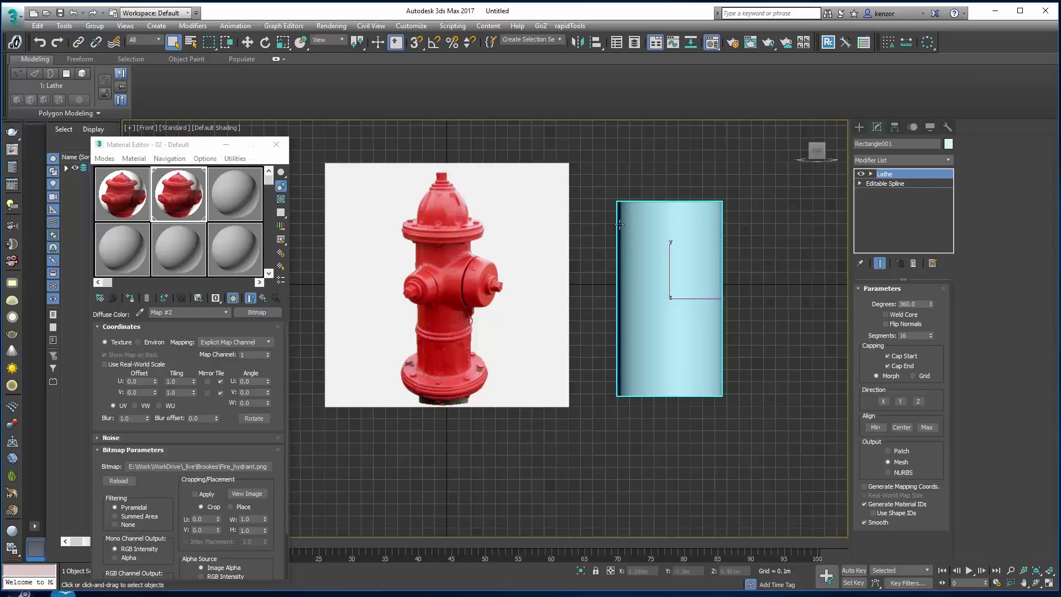
Turn on the end result display and move the profile's two outer vertices inward to narrow the lathed cylinder.
click(860, 183)
click(880, 192)
drag(596, 186, 623, 430)
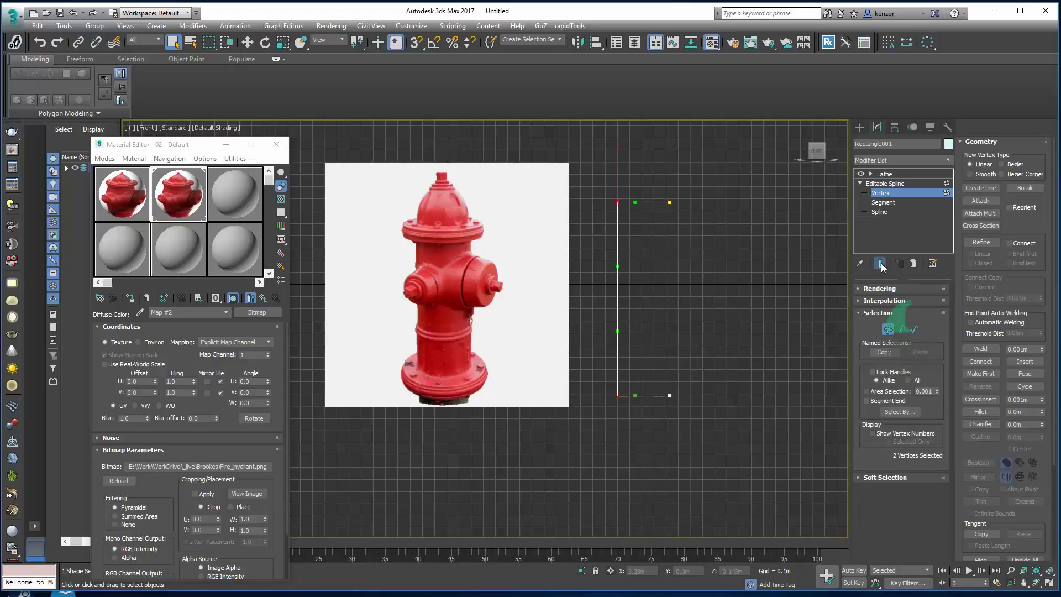
click(880, 263)
key(w)
drag(648, 202, 663, 202)
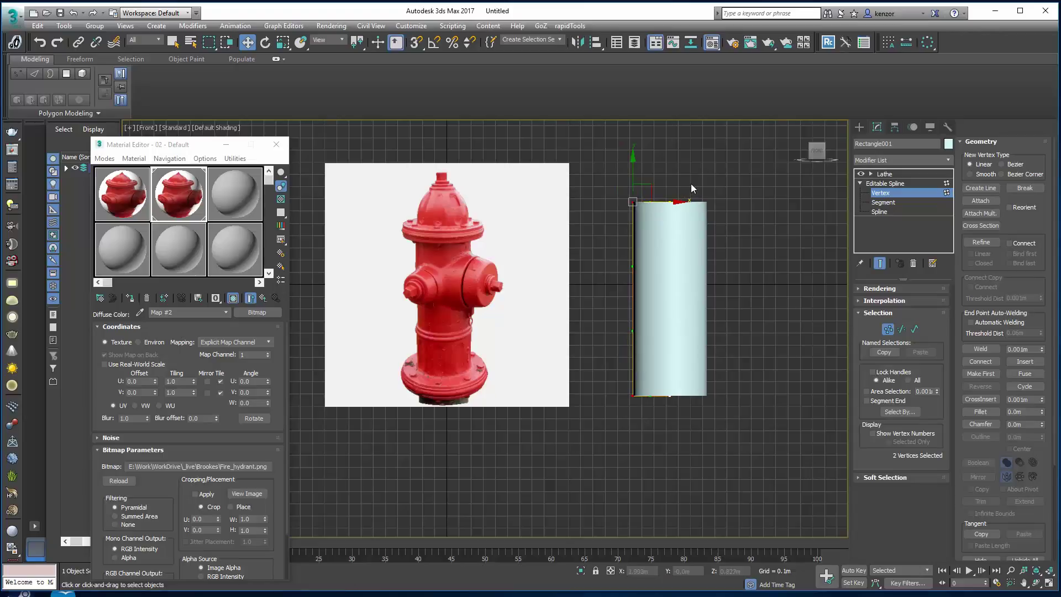
Lower the profile's top vertices and move its outer vertices slightly further inward, then turn off the end result display and vertex editing.
drag(609, 181, 687, 215)
drag(665, 178, 646, 401)
drag(661, 223, 665, 224)
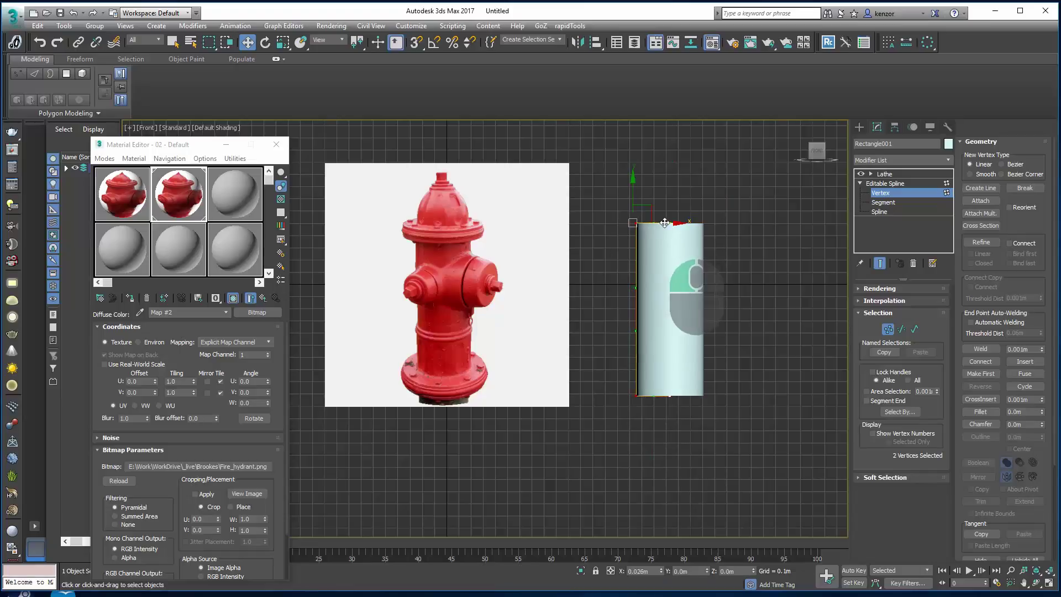
click(720, 209)
click(880, 263)
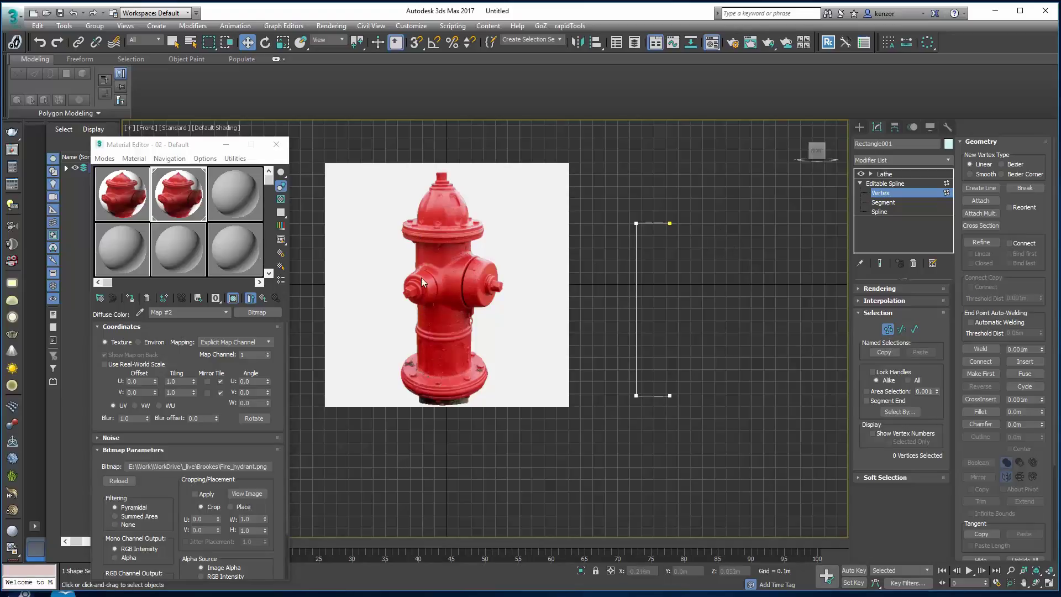
click(888, 330)
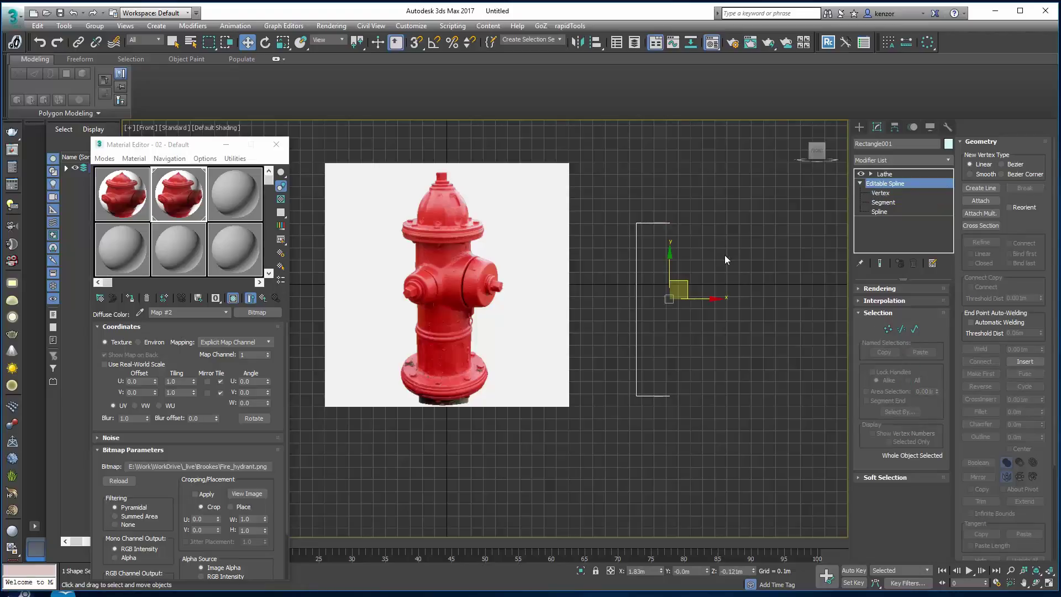
Clone the lathed cylinder upward as one independent copy.
ctrl+alt+middle_drag(724, 255, 767, 277)
middle_drag(767, 276, 794, 275)
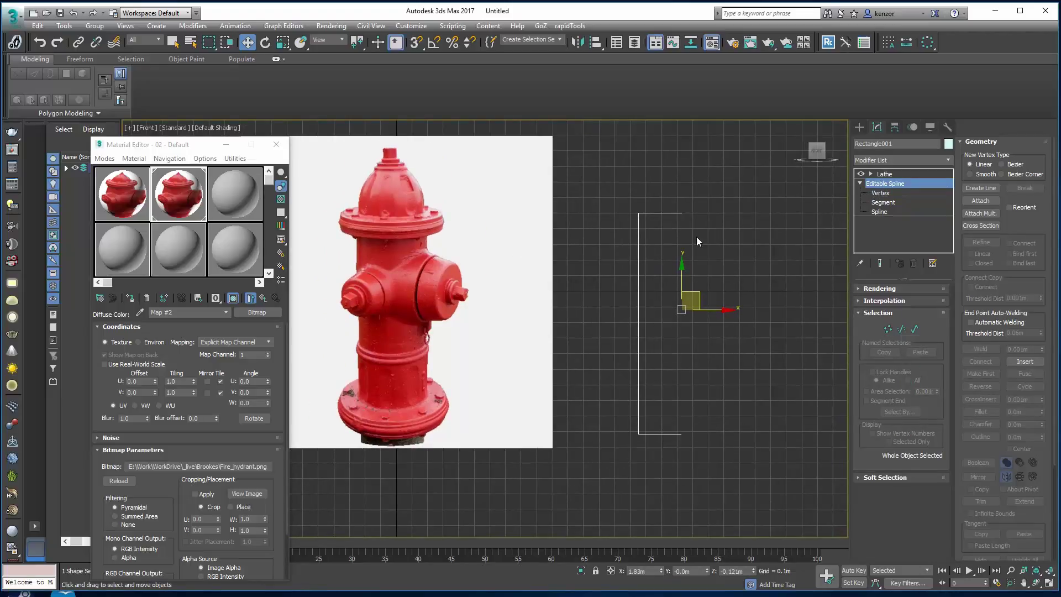
shift+drag(684, 282, 680, 239)
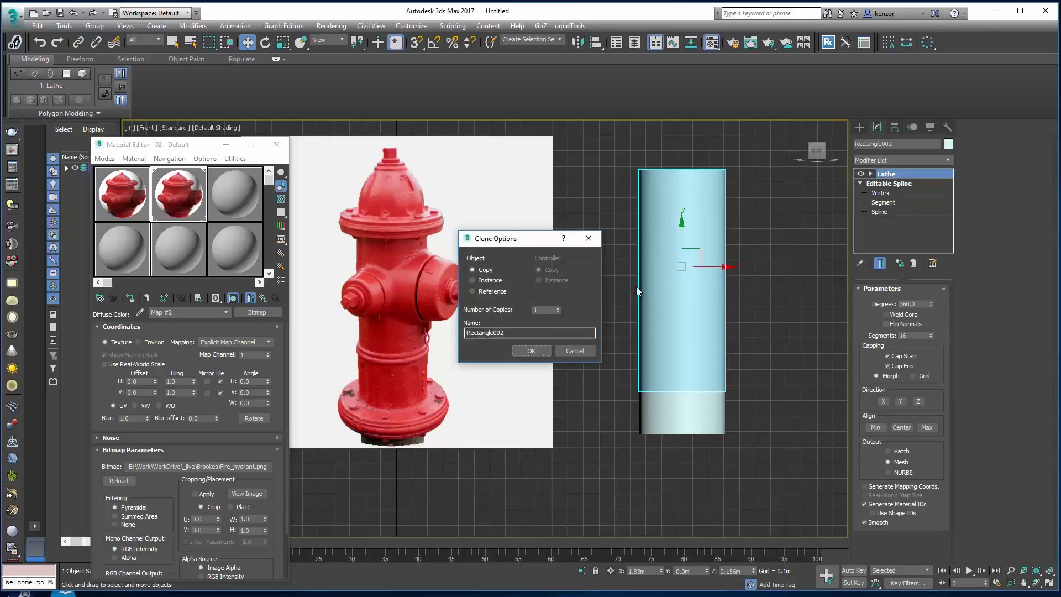
click(531, 350)
scroll(732, 270, down, 3)
middle_drag(732, 271, 726, 276)
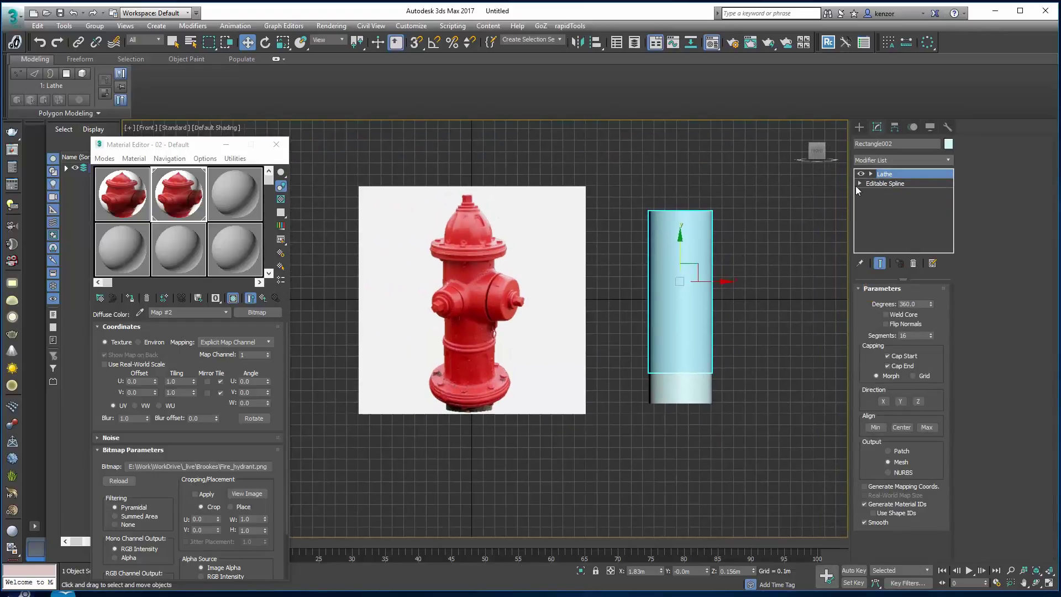
Try to scale the copied profile's top and bottom vertices vertically.
click(859, 183)
click(880, 193)
drag(613, 327, 742, 417)
drag(626, 195, 737, 231)
middle_drag(750, 209, 741, 235)
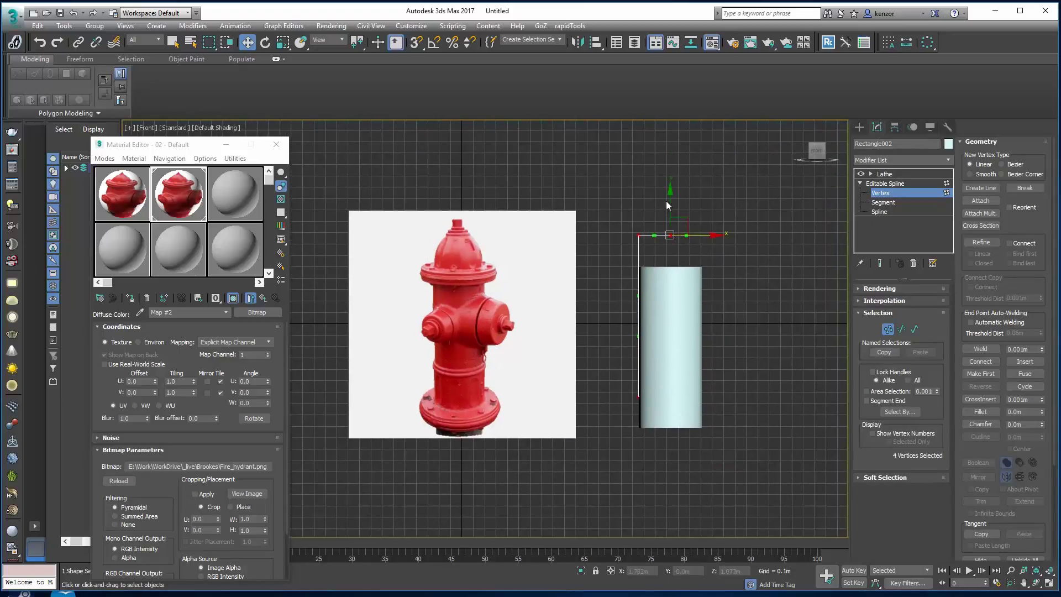
key(r)
drag(672, 189, 675, 222)
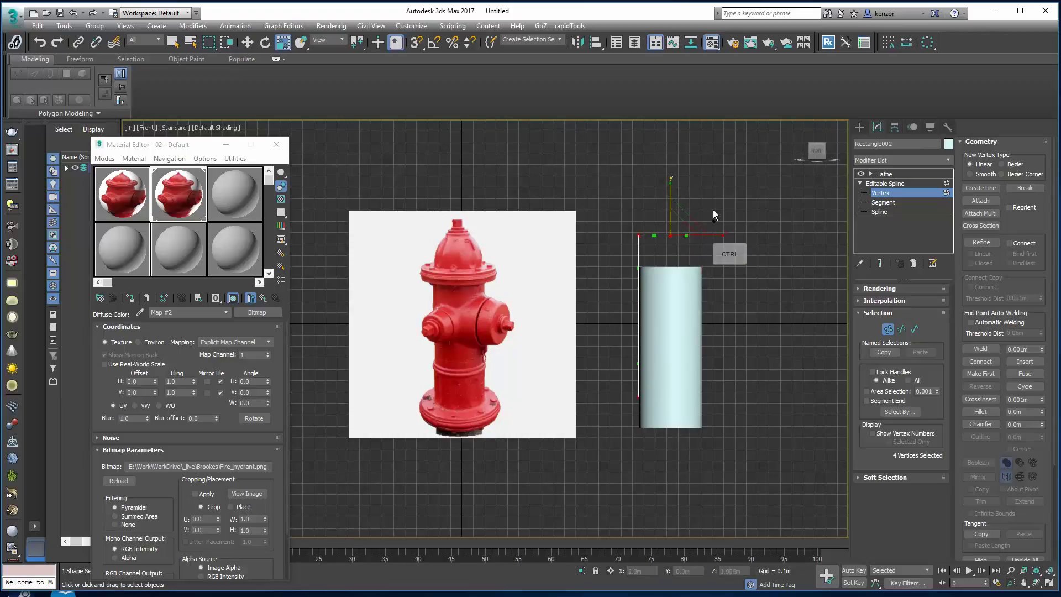
Leave vertex editing and move the copied profile to the right of the original cylinder.
click(886, 328)
key(w)
drag(666, 329, 758, 334)
middle_drag(758, 334, 715, 337)
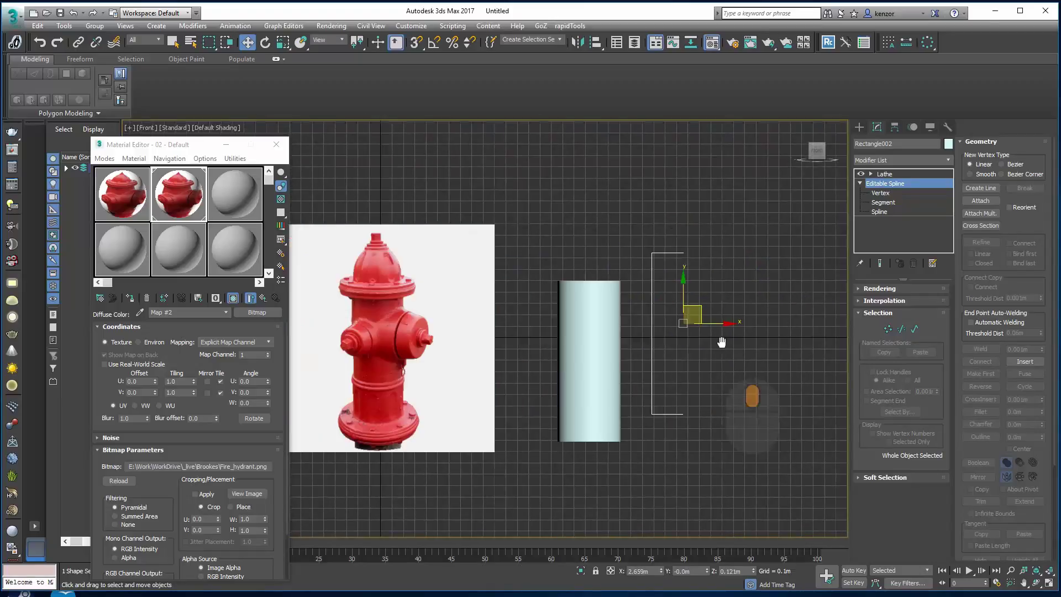
Scale all of the copied profile's vertices vertically to flatten it into a thin strip.
click(888, 329)
middle_drag(720, 244, 723, 244)
drag(664, 221, 762, 443)
key(r)
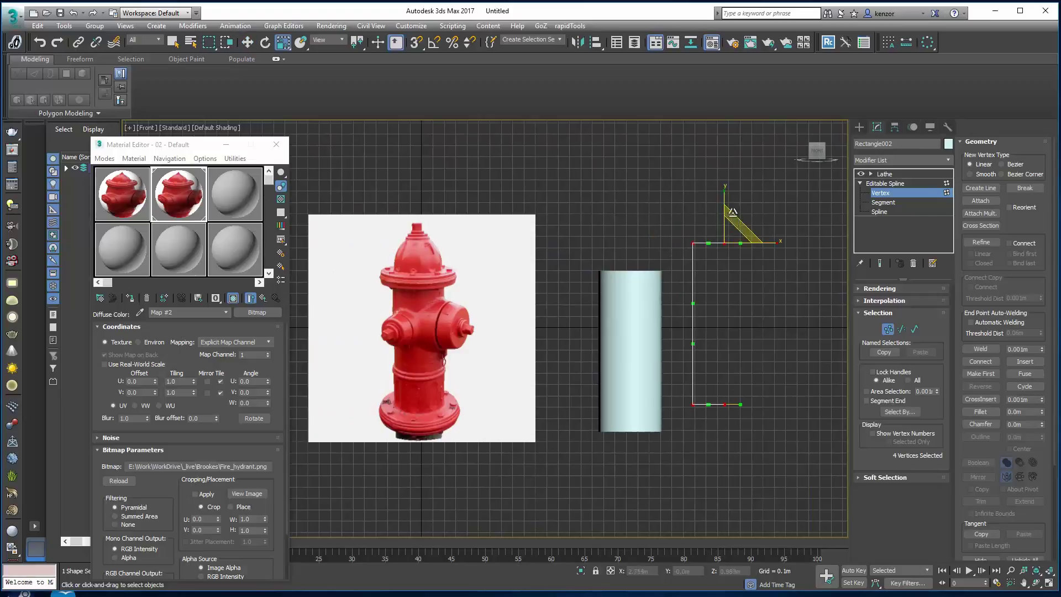
drag(357, 42, 360, 80)
drag(708, 269, 711, 371)
drag(708, 282, 708, 354)
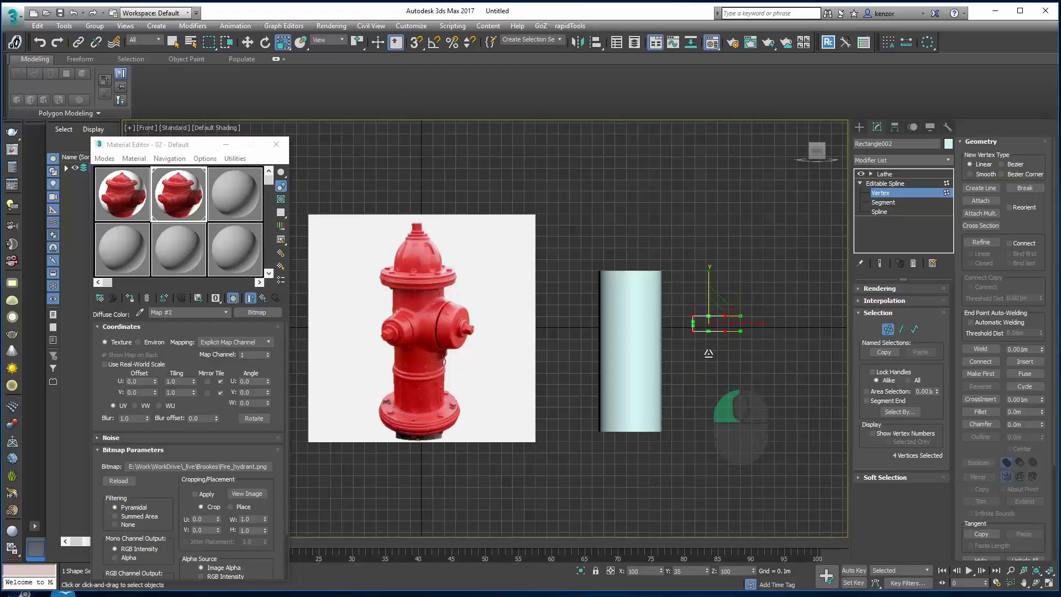
scroll(718, 277, up, 5)
drag(711, 271, 711, 278)
ctrl+alt+middle_drag(752, 272, 778, 270)
Convert all four vertices of the flattened profile to Corner type.
drag(680, 273, 774, 338)
right_click(760, 228)
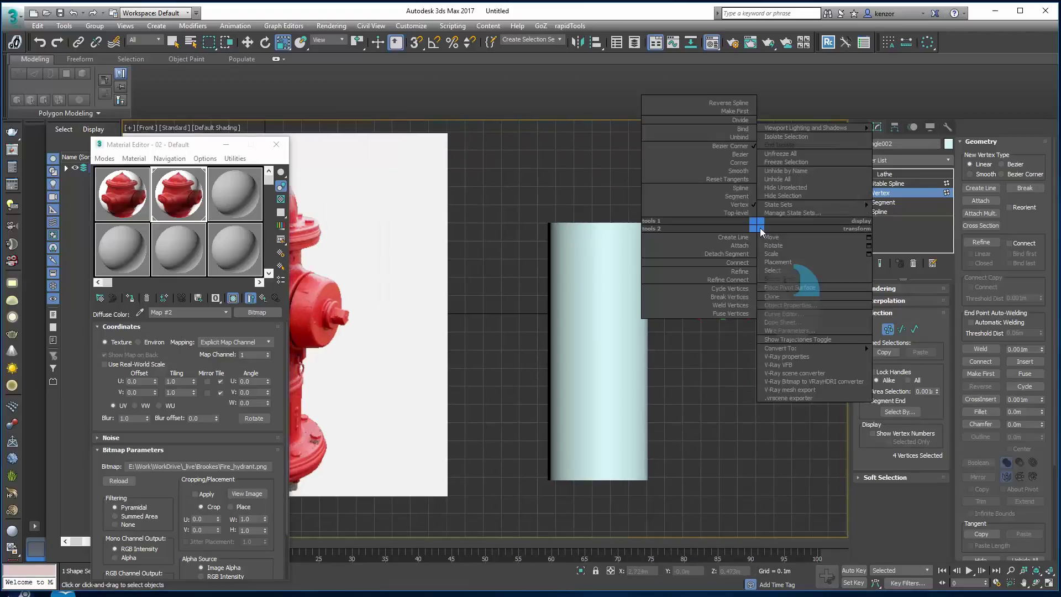
click(750, 163)
middle_drag(774, 256, 802, 263)
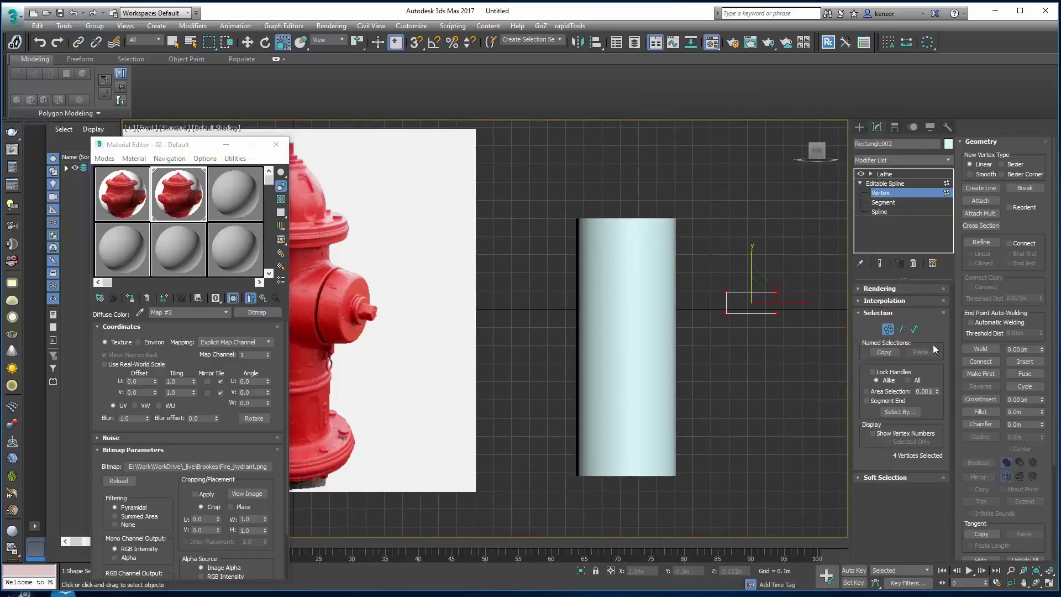
click(983, 423)
Divide the flattened profile's outer vertical segment by 1, and divide both resulting halves by 1 as well.
scroll(988, 440, down, 5)
click(901, 328)
click(726, 301)
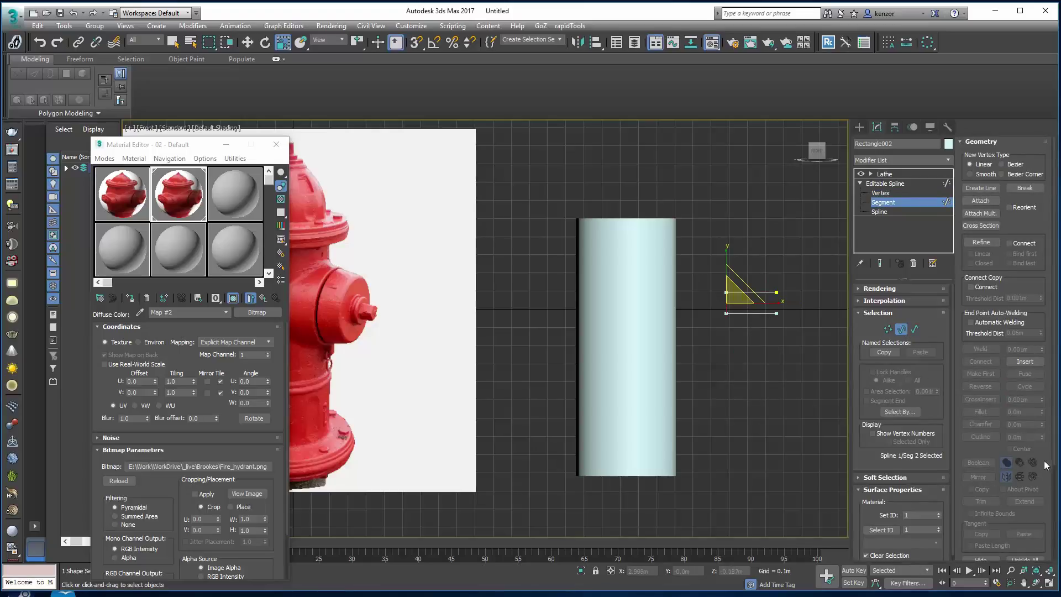
scroll(1046, 465, down, 5)
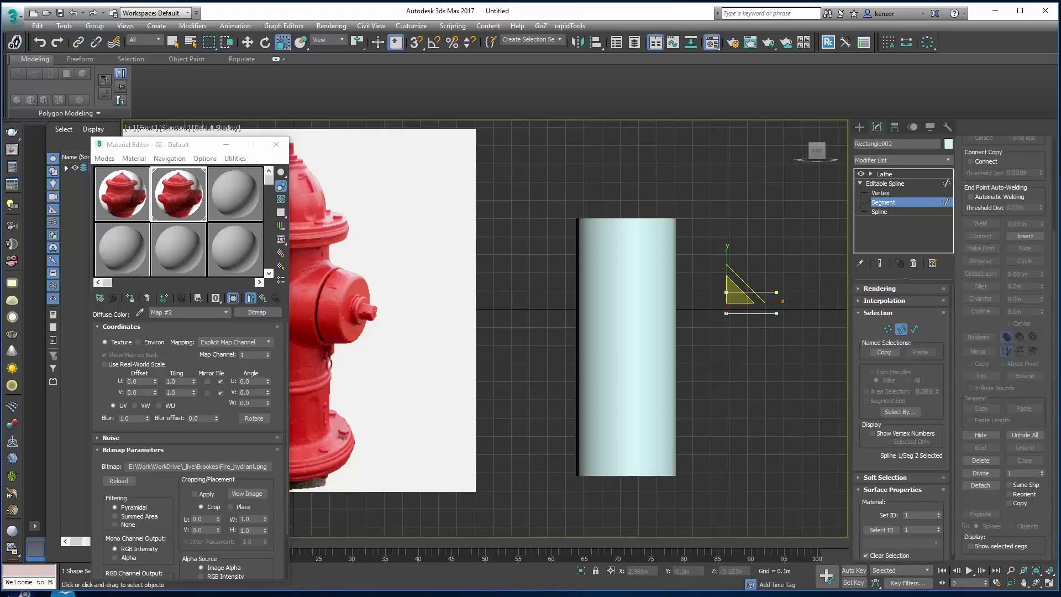
click(990, 471)
scroll(731, 270, up, 4)
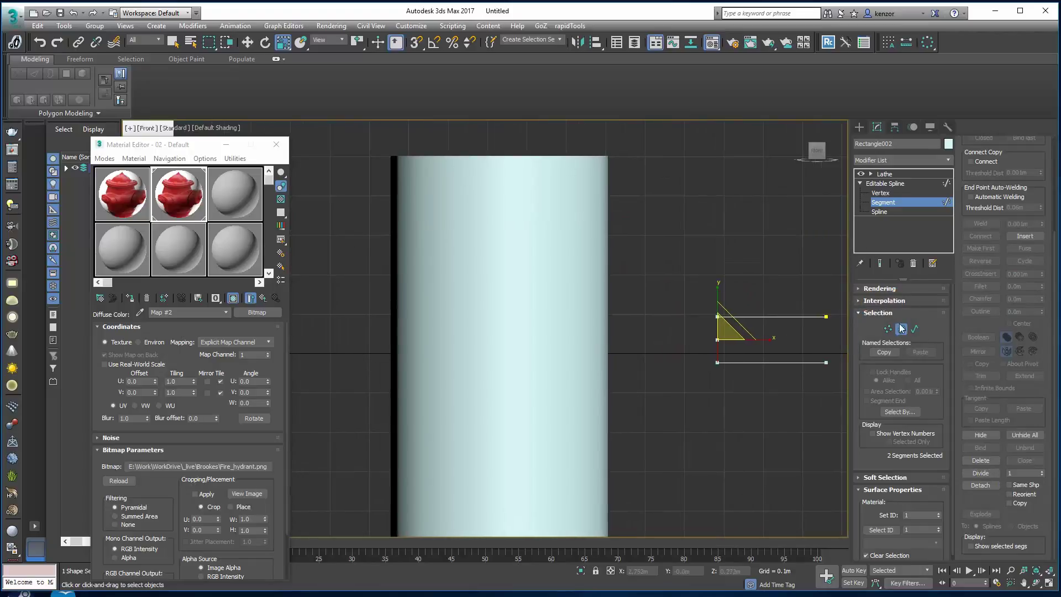
click(887, 329)
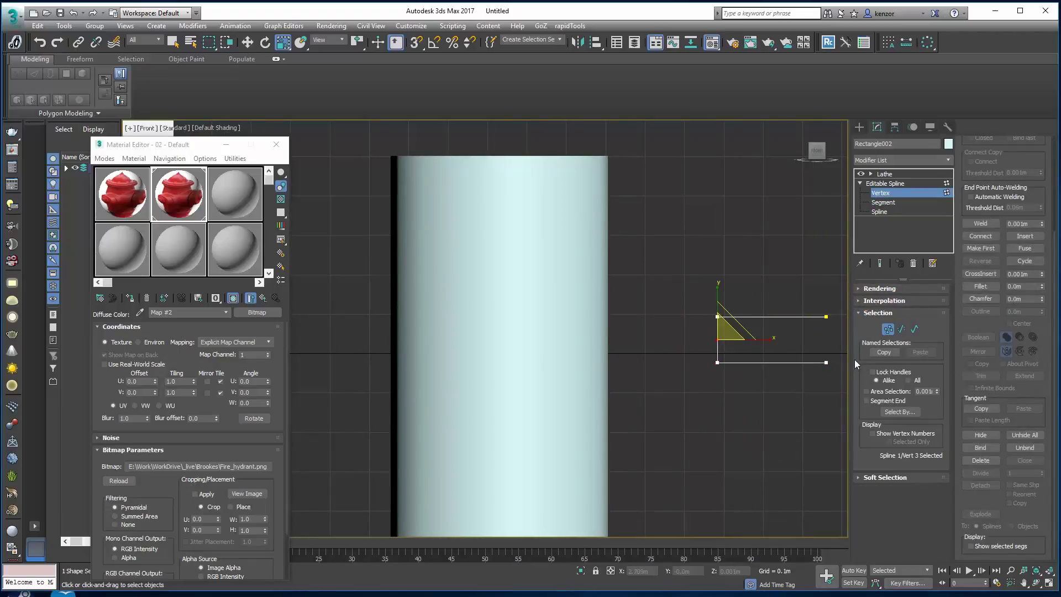
click(902, 330)
drag(758, 351, 758, 351)
drag(1048, 506, 1041, 295)
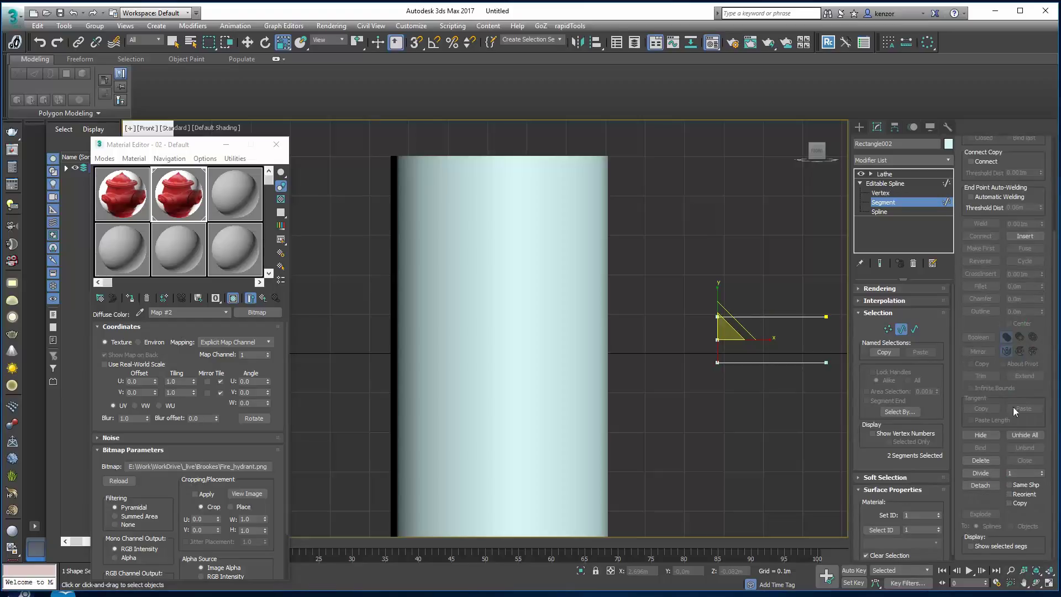
Move the middle vertex of the divided edge outward to form a pointed rim, and leave vertex editing.
click(887, 329)
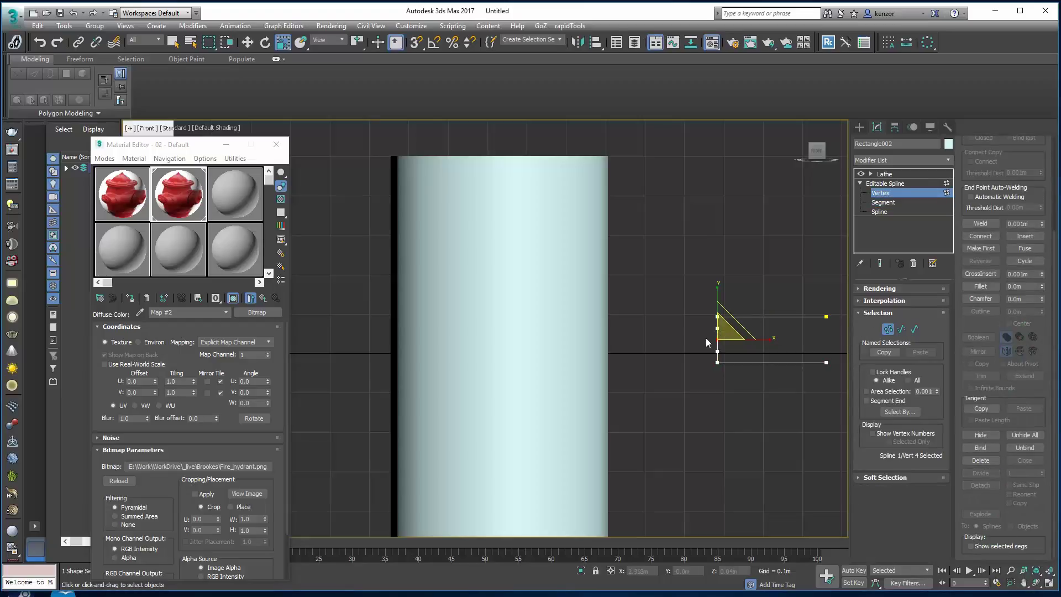
key(w)
drag(750, 344, 716, 340)
ctrl+alt+middle_drag(458, 192, 451, 295)
middle_drag(449, 259, 596, 304)
ctrl+alt+middle_drag(708, 290, 711, 264)
click(715, 267)
ctrl+alt+middle_drag(636, 262, 698, 292)
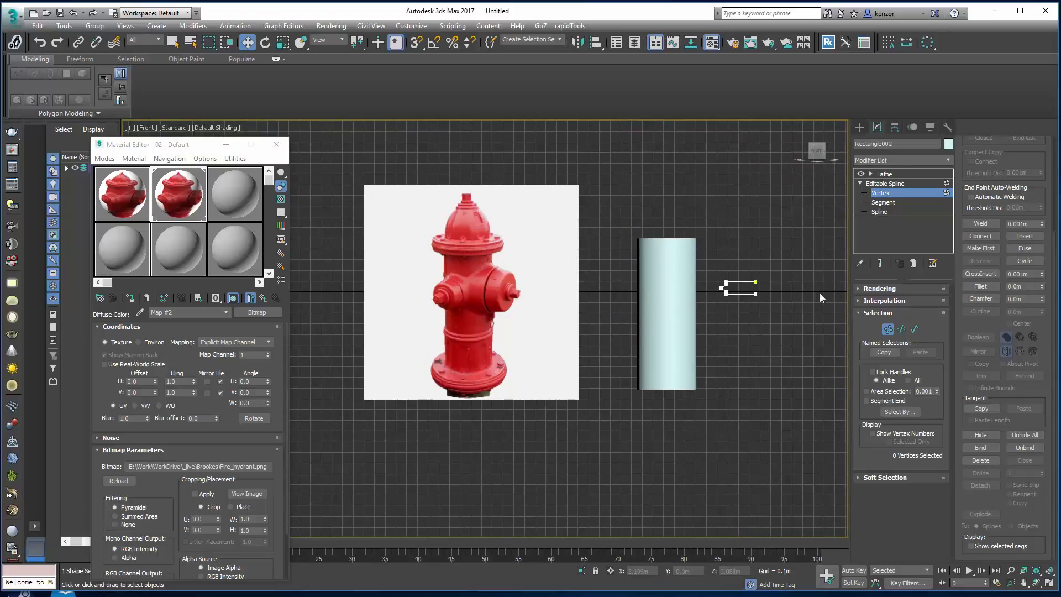
click(888, 330)
click(806, 316)
Move the lathed ring onto the cylinder and align its pivot point to the cylinder's pivot point in X, Y and Z.
middle_drag(768, 269, 753, 278)
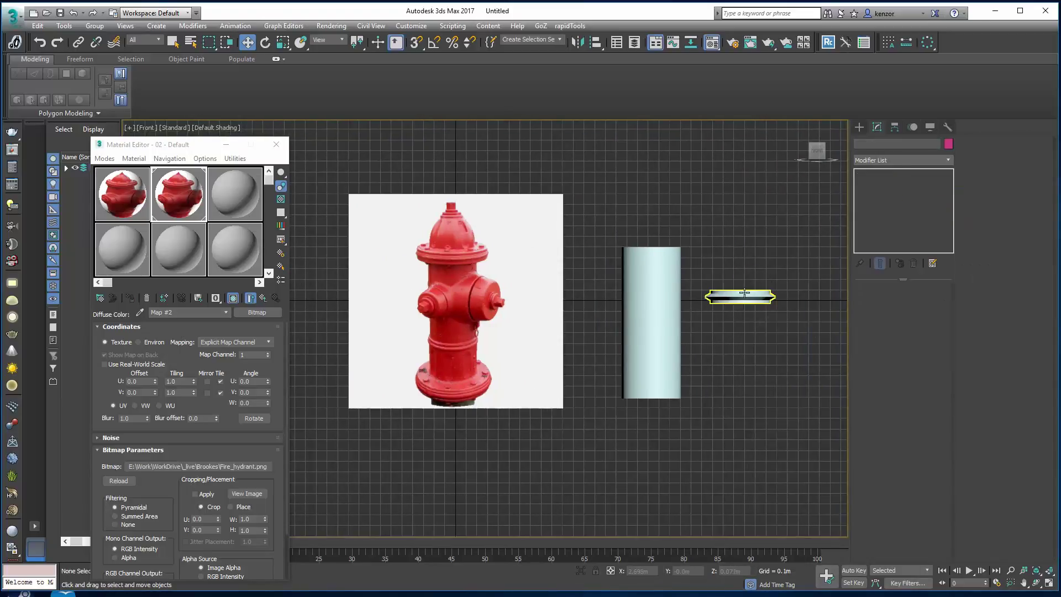
click(744, 293)
drag(758, 273, 663, 230)
scroll(662, 229, up, 2)
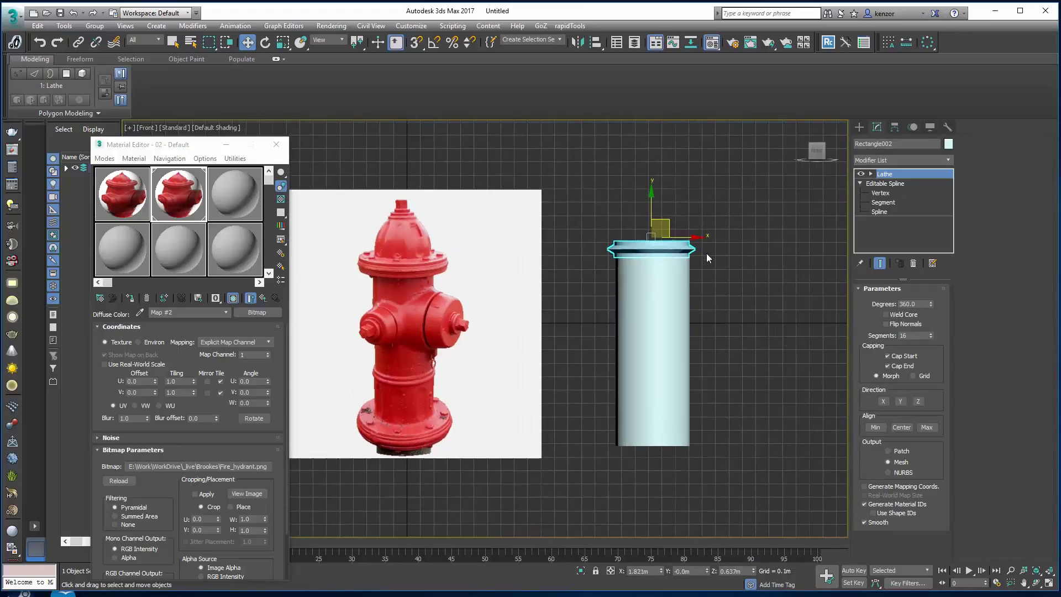
click(595, 42)
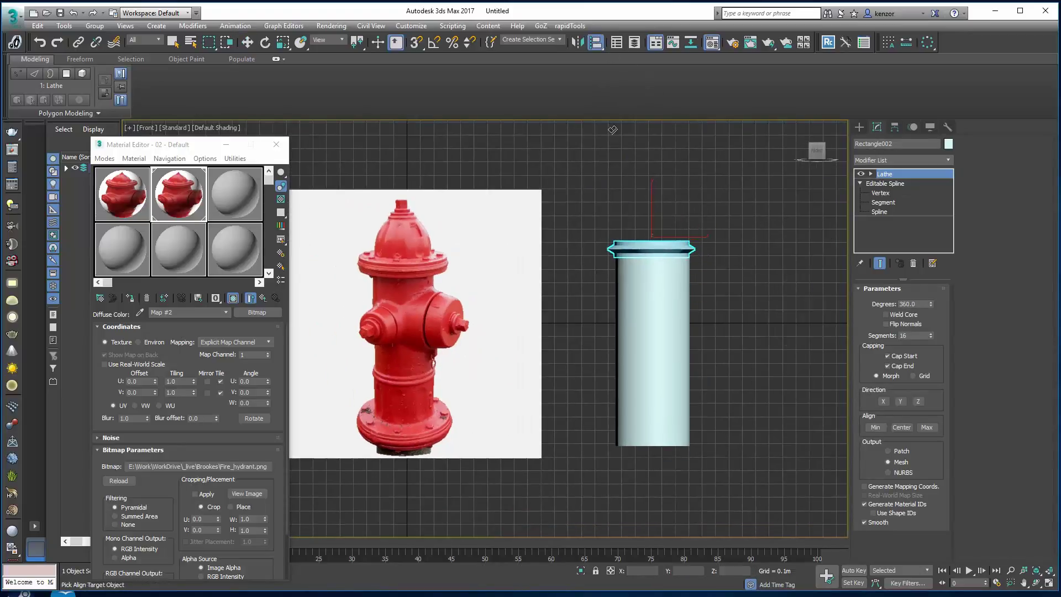
click(675, 300)
click(534, 393)
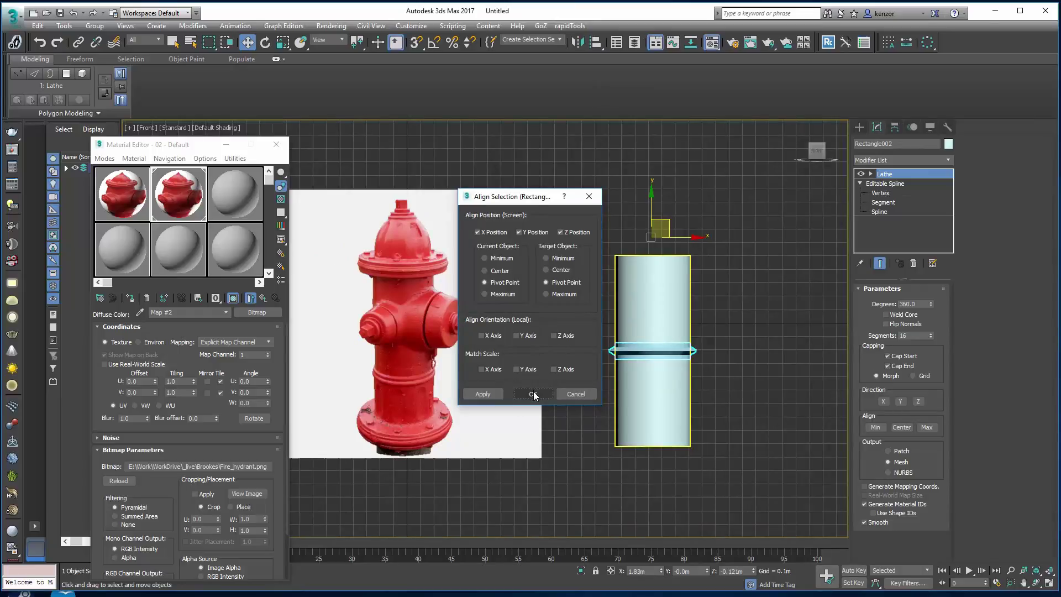
Raise all of the ring's profile vertices to the cylinder's top edge and shift them outward with the end result shown.
click(879, 193)
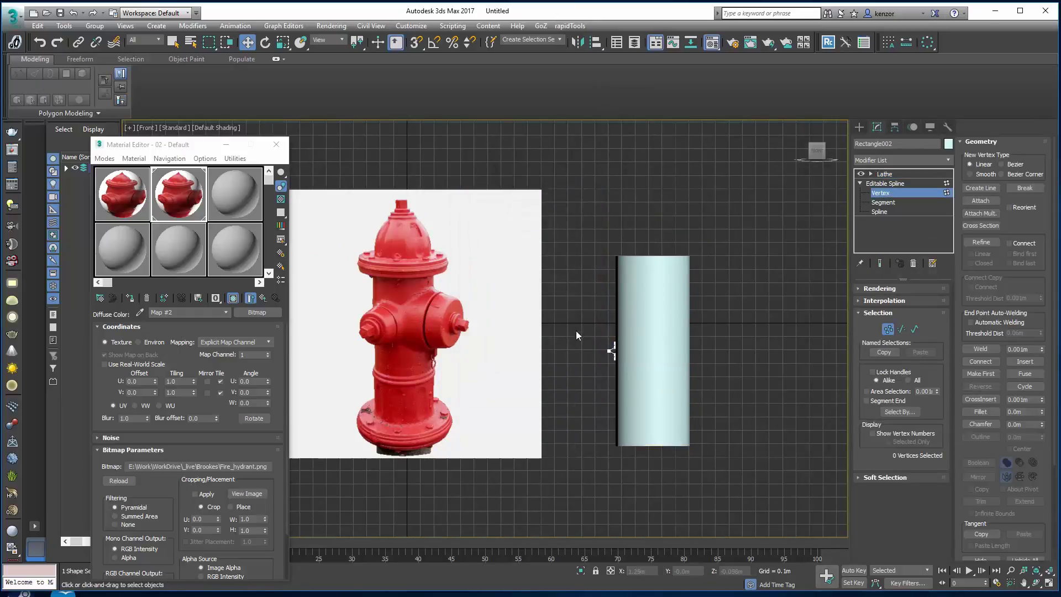
drag(658, 276, 665, 221)
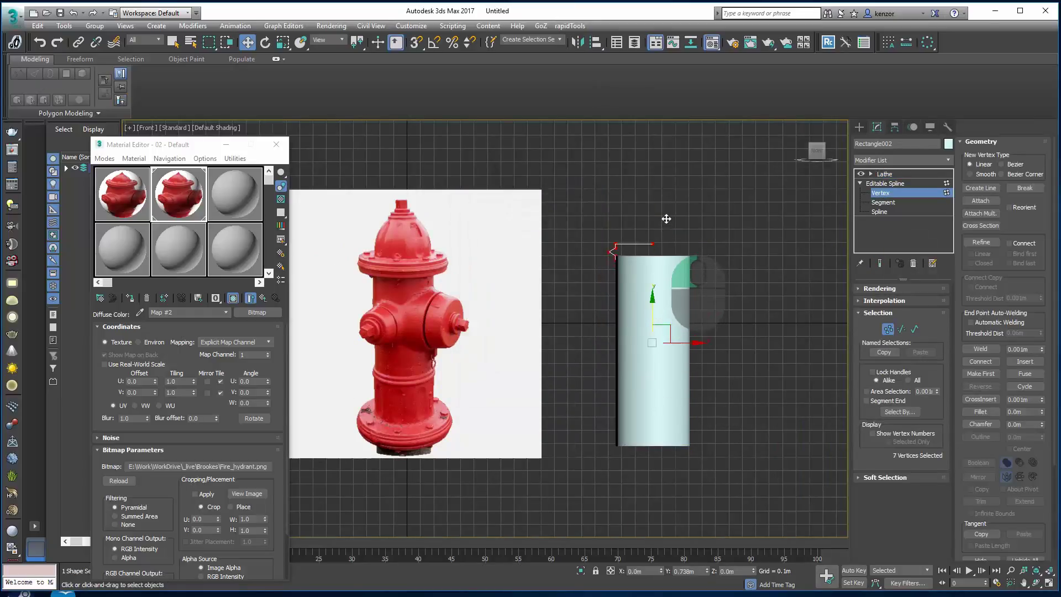
click(879, 264)
drag(592, 221, 684, 273)
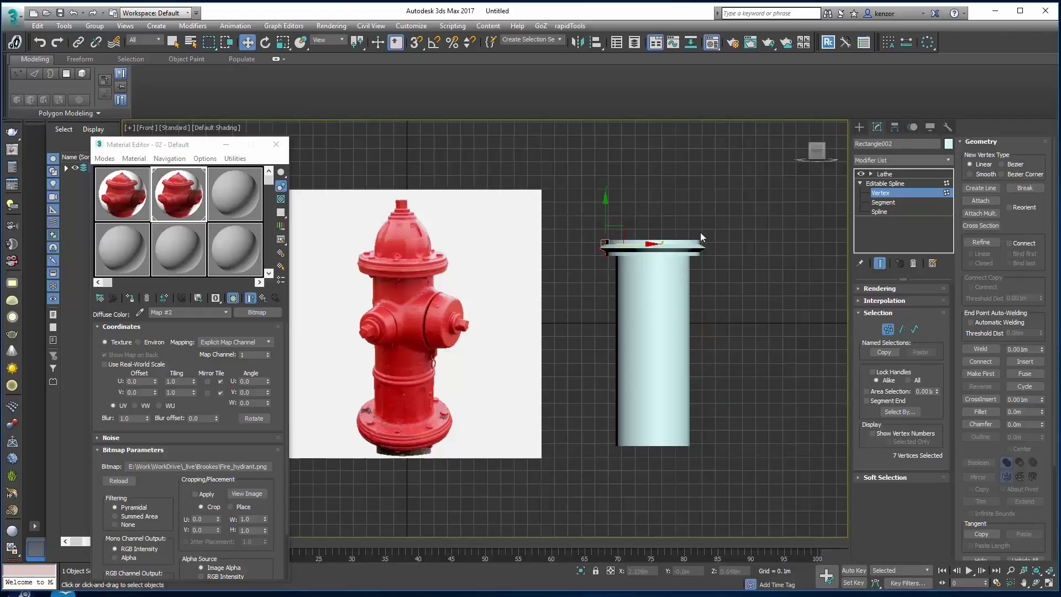
Scale the ring's profile vertices vertically to make the ring thicker.
middle_drag(684, 201, 682, 212)
key(r)
drag(614, 213, 614, 196)
click(635, 233)
Move the ring's pointed rim vertex slightly inward and leave vertex editing.
scroll(638, 222, up, 2)
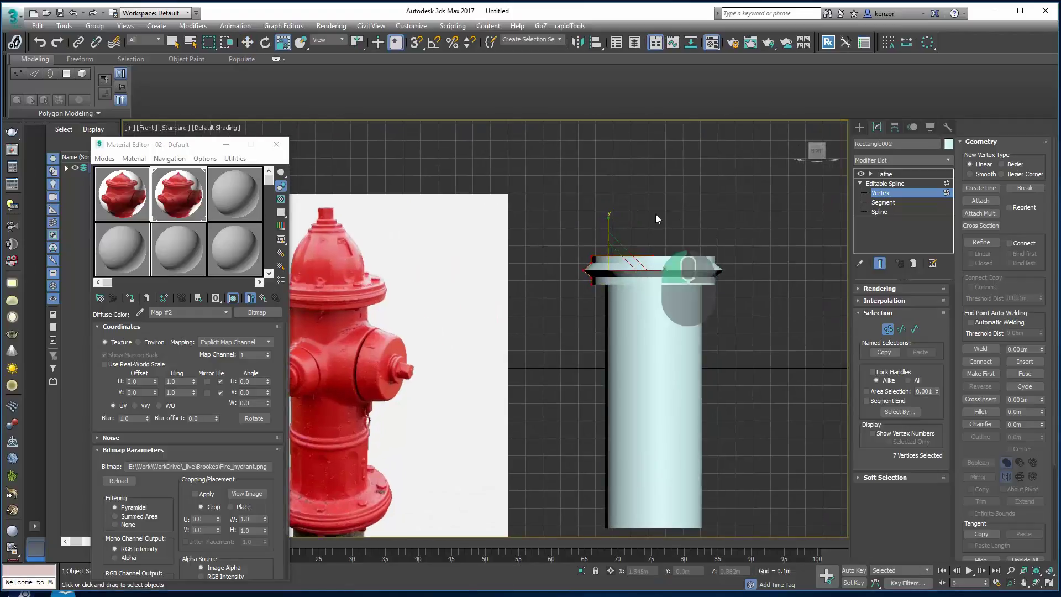
drag(578, 264, 621, 272)
key(w)
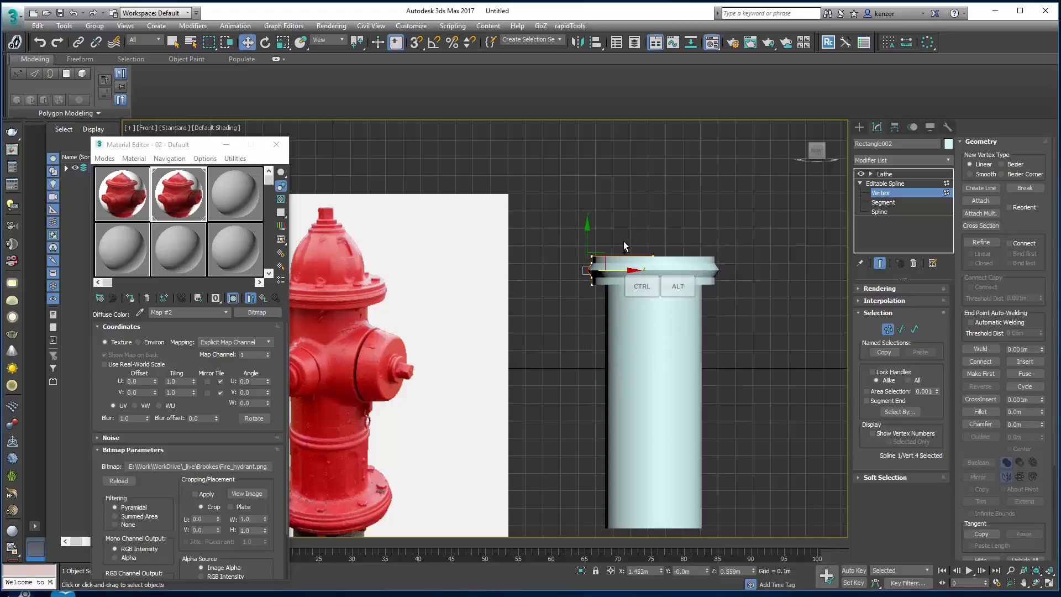
scroll(623, 243, down, 2)
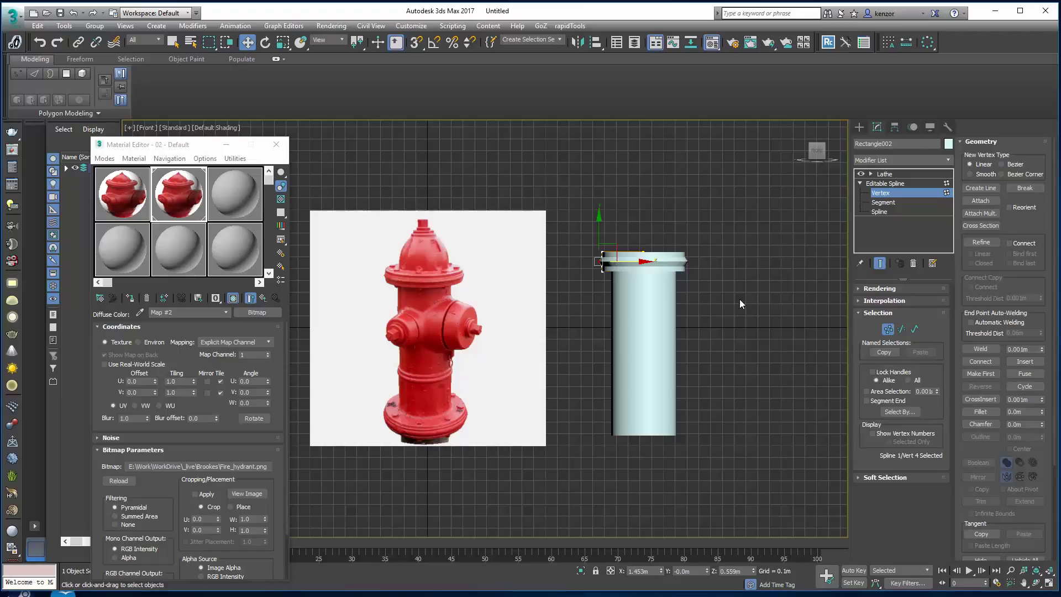
click(888, 330)
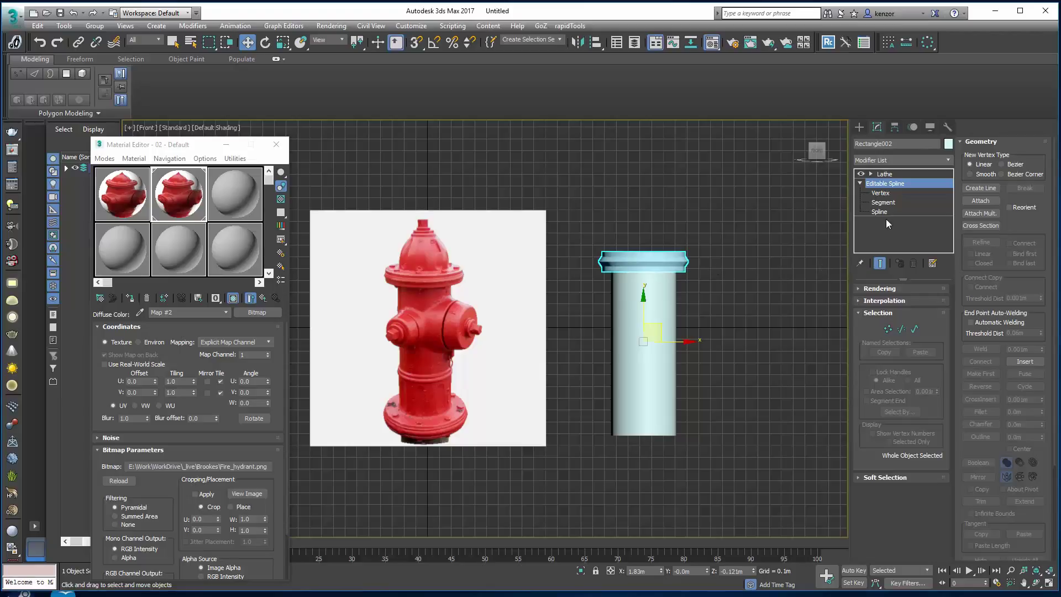
Copy all of the ring's profile segments straight down to the cylinder's bottom end.
click(898, 203)
drag(557, 231, 658, 287)
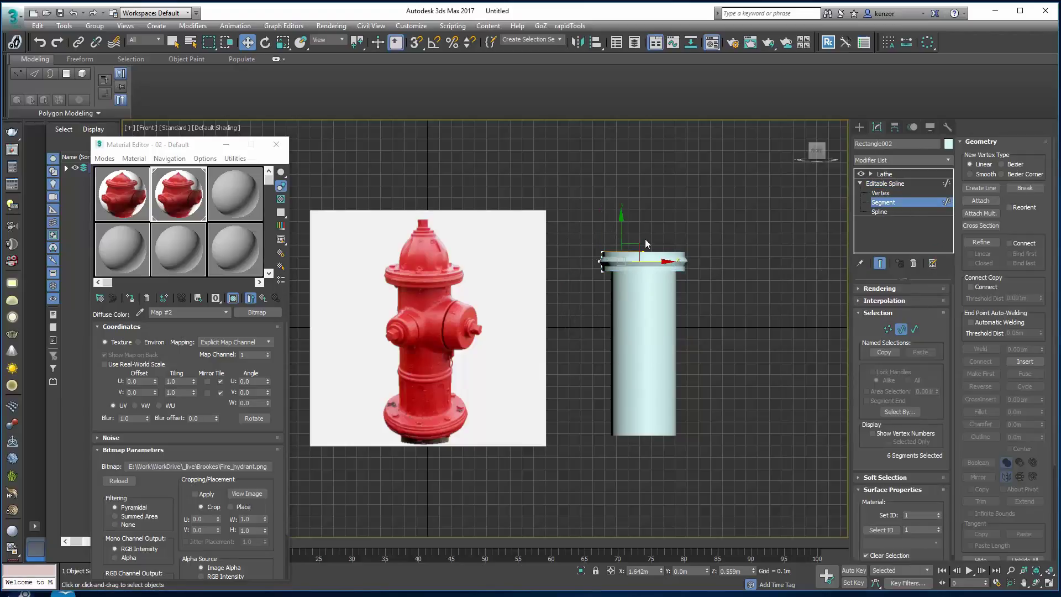
shift+drag(622, 229, 633, 410)
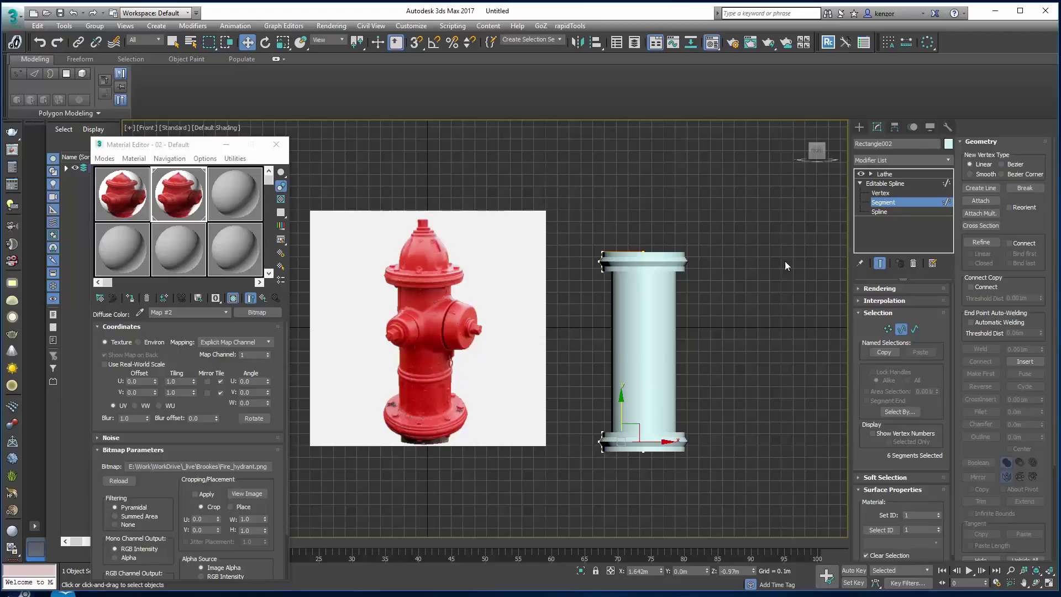
middle_drag(726, 324, 708, 305)
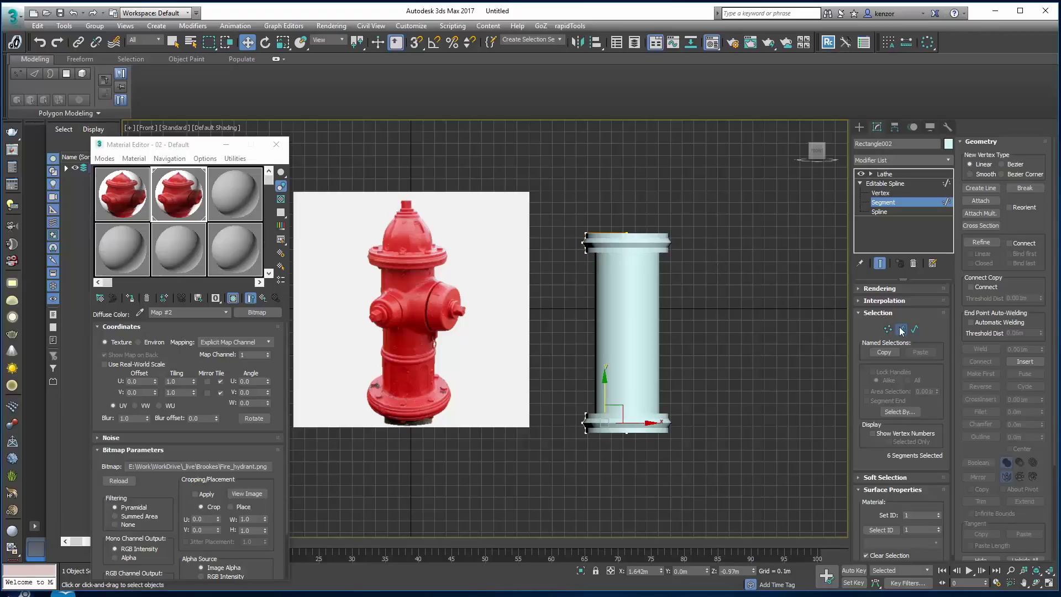
click(632, 328)
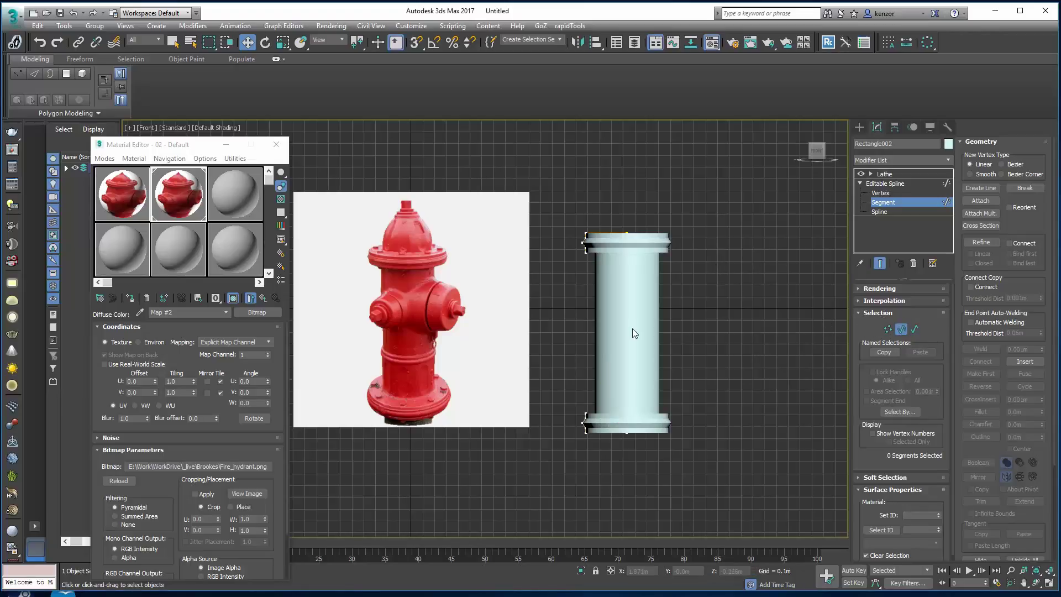
Leave segment editing and move the plain cylinder to the right, clear of the two rings.
click(901, 328)
drag(650, 325, 810, 301)
right_click(663, 324)
click(641, 300)
click(641, 301)
click(684, 271)
Turn off the rings' end result display and divide the two horizontal segments that face each other by 1.
click(645, 243)
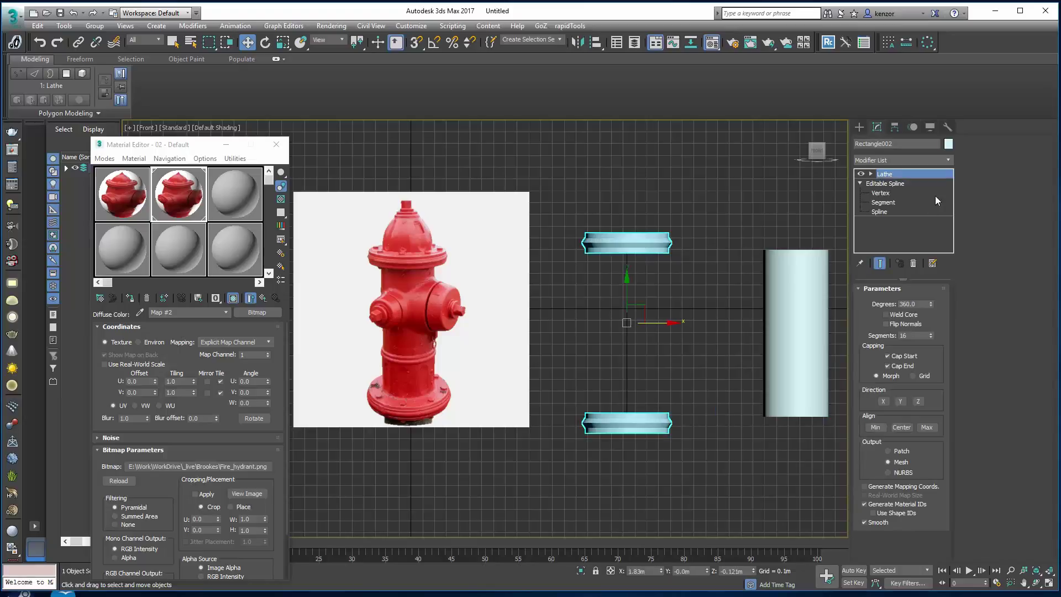
click(883, 202)
middle_drag(683, 291, 698, 306)
key(F3)
key(F3)
click(879, 263)
drag(619, 250, 624, 402)
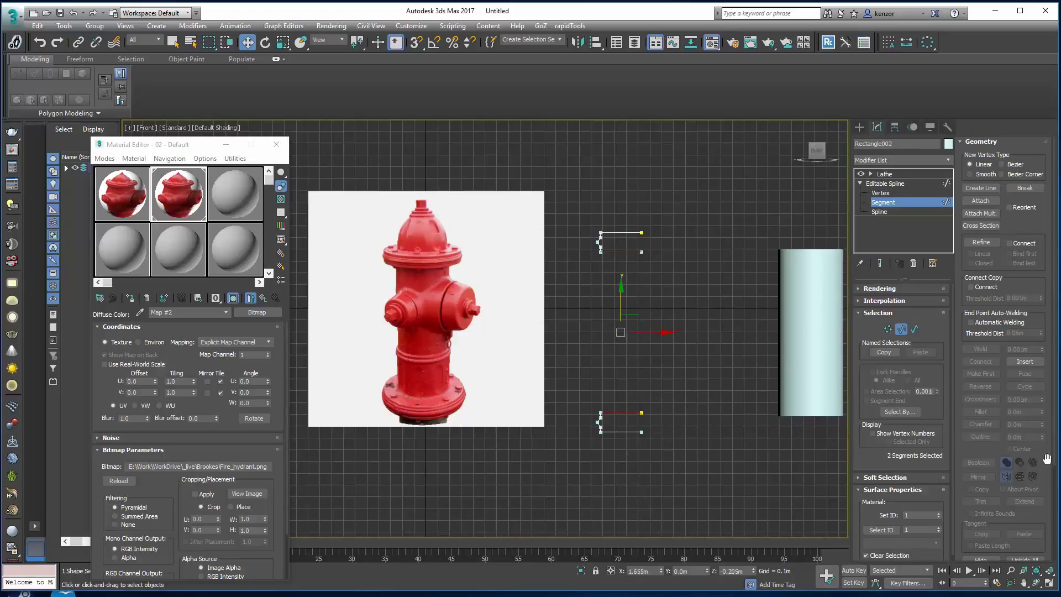
drag(1046, 459, 1046, 333)
click(980, 472)
click(676, 254)
Delete the inner halves of the divided segments and connect the two open end vertices with a vertical segment.
drag(636, 240, 681, 416)
key(Delete)
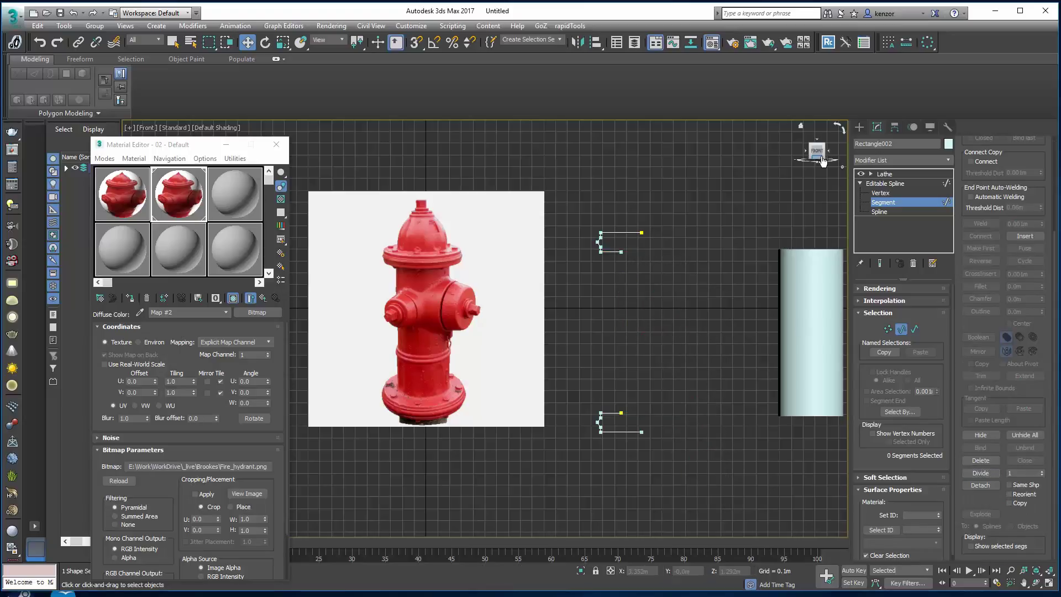
click(886, 330)
click(989, 236)
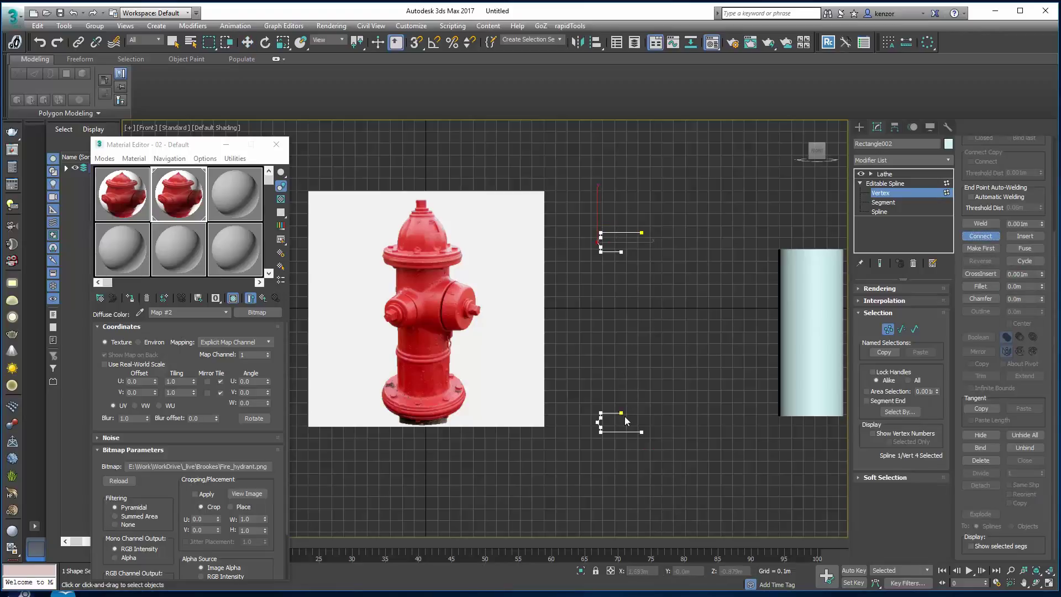
drag(622, 413, 621, 252)
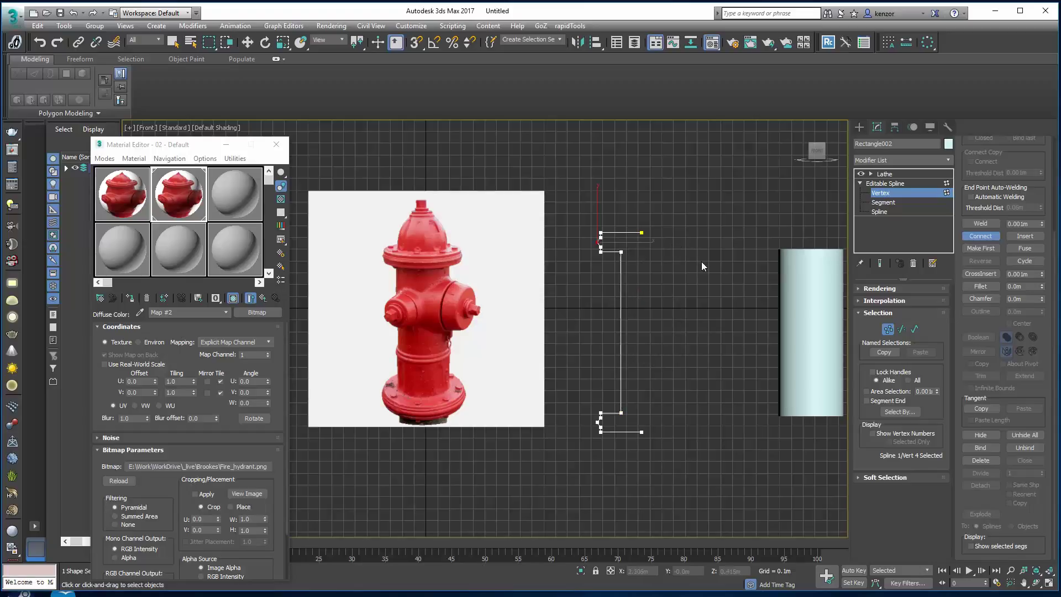
middle_drag(658, 313, 655, 313)
right_click(654, 312)
click(654, 299)
Move the vertical segment's two vertices slightly outward and convert all profile vertices to Corner type.
drag(612, 244, 643, 414)
drag(658, 261, 655, 261)
drag(589, 210, 674, 454)
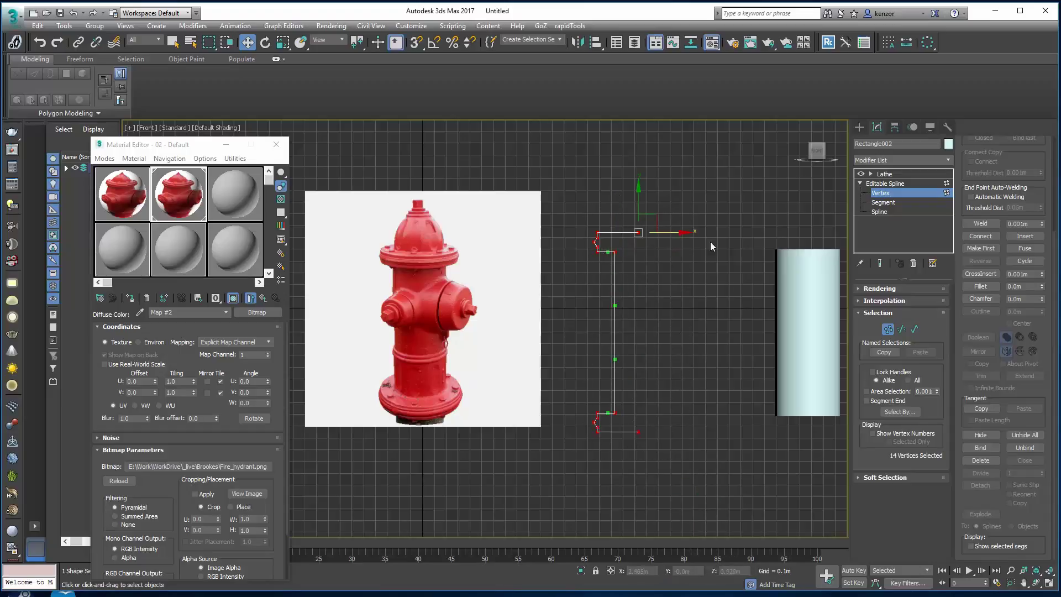
right_click(694, 195)
click(678, 135)
click(659, 297)
Leave vertex editing and add a TurboSmooth modifier above the Lathe.
click(890, 330)
click(909, 174)
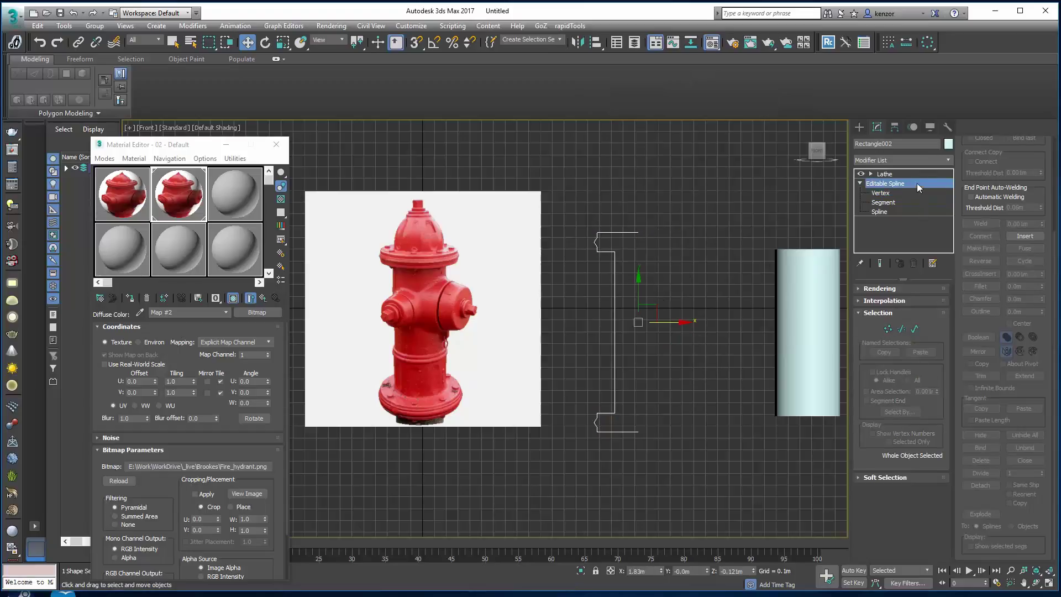
click(945, 159)
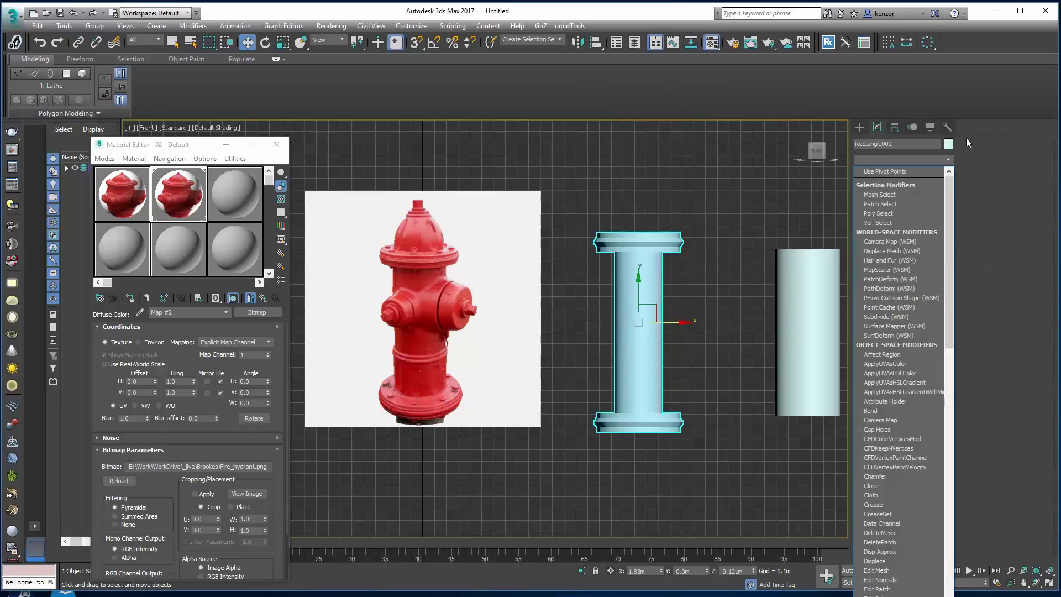
text(tu)
key(Return)
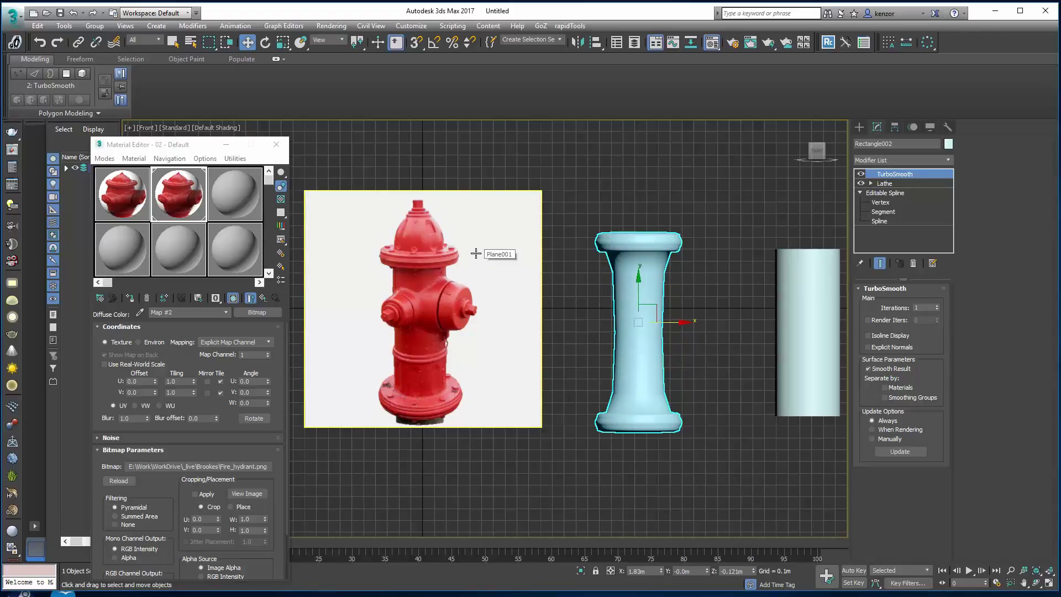
Disable the TurboSmooth and refine the profile's long vertical segment with several closely spaced vertices in its lower third.
click(861, 174)
middle_drag(704, 258, 710, 249)
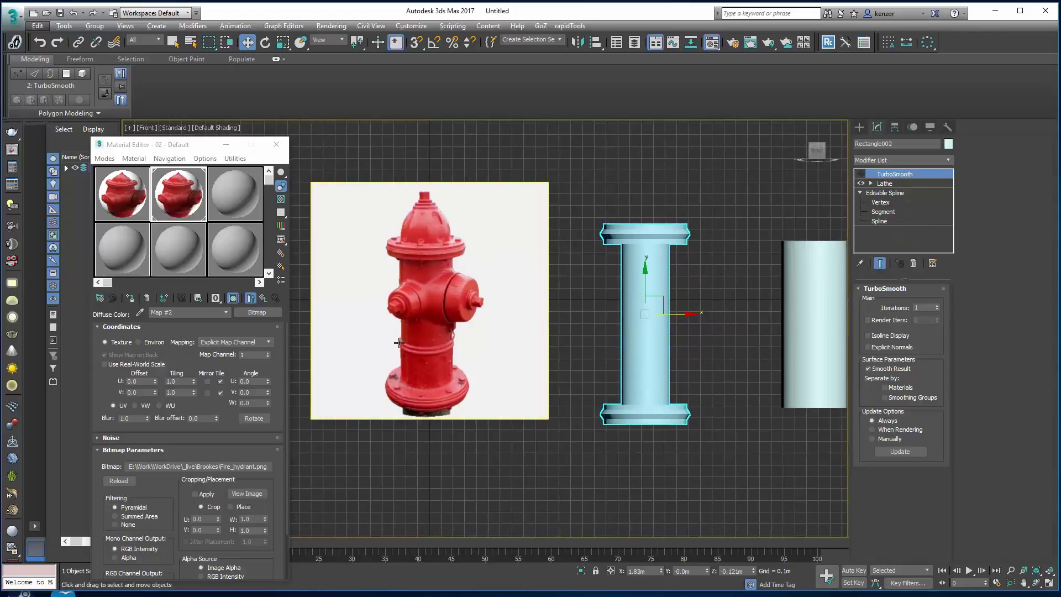
click(903, 202)
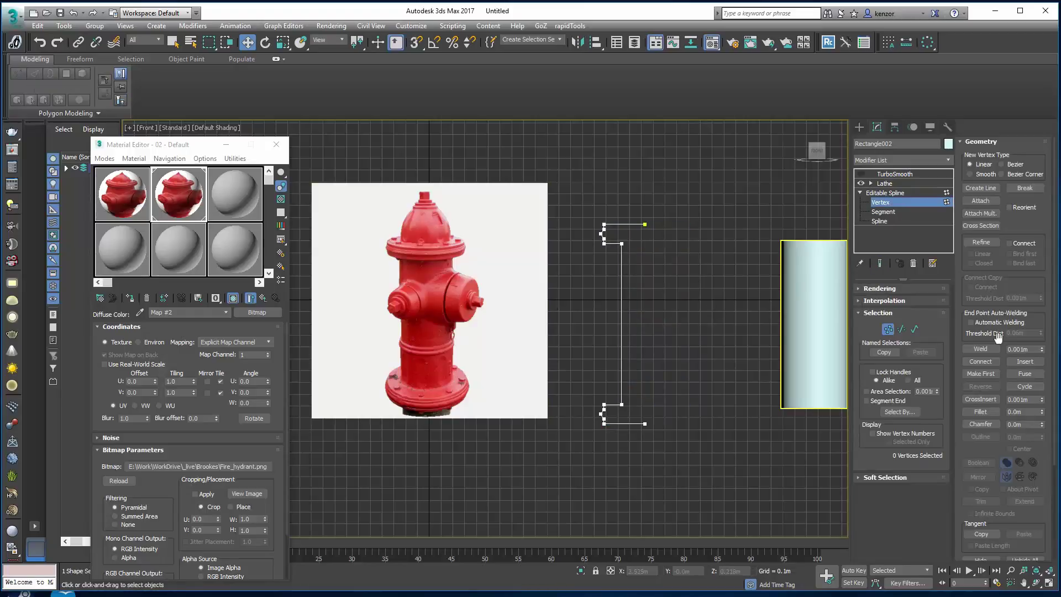
click(981, 242)
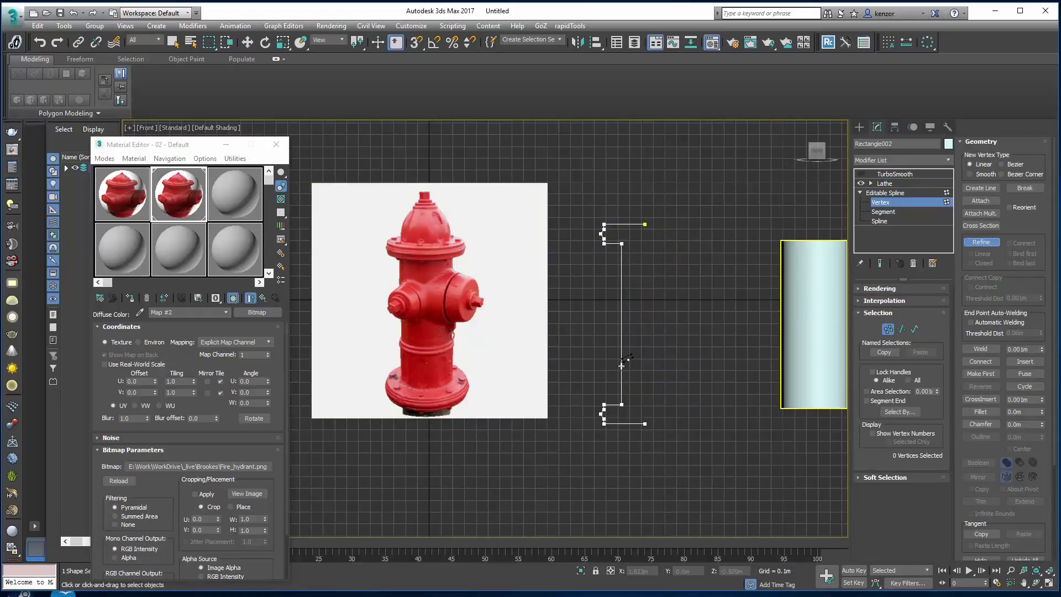
click(622, 363)
scroll(622, 357, up, 5)
click(645, 329)
click(645, 305)
ctrl+alt+middle_drag(661, 325, 700, 320)
right_click(700, 319)
Push the new ring vertex outward, shift the shaft vertices below it slightly outward, and leave vertex editing.
drag(701, 313, 653, 316)
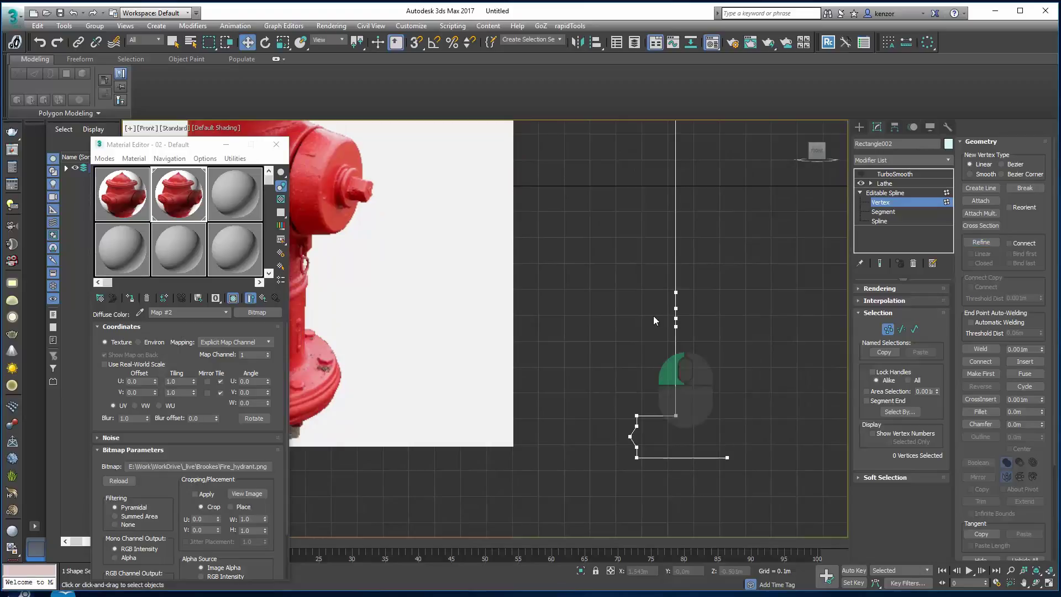
drag(696, 423, 697, 326)
click(886, 328)
click(780, 319)
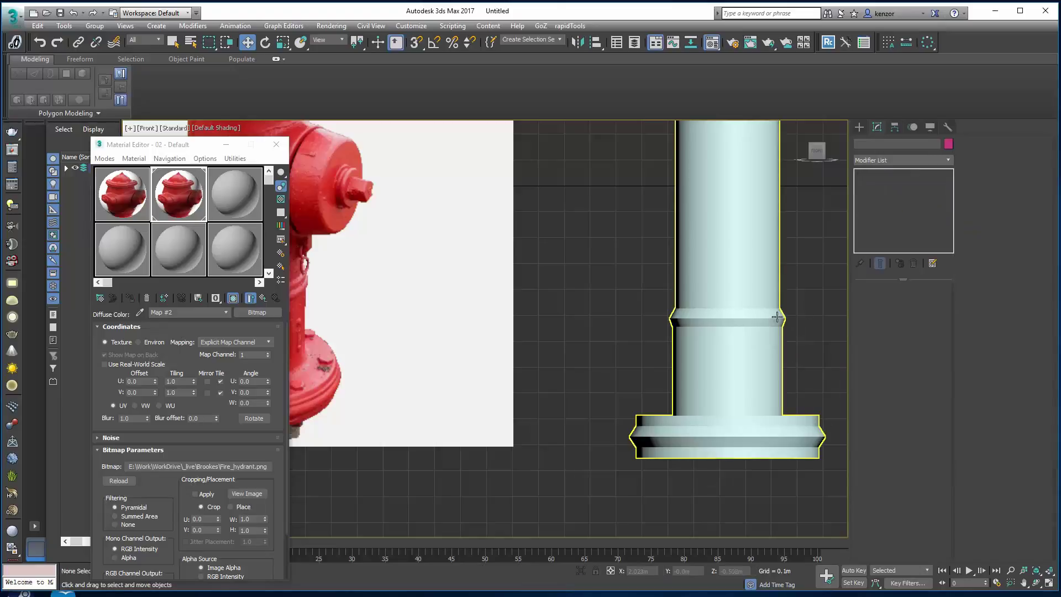
scroll(734, 337, down, 5)
scroll(718, 337, up, 5)
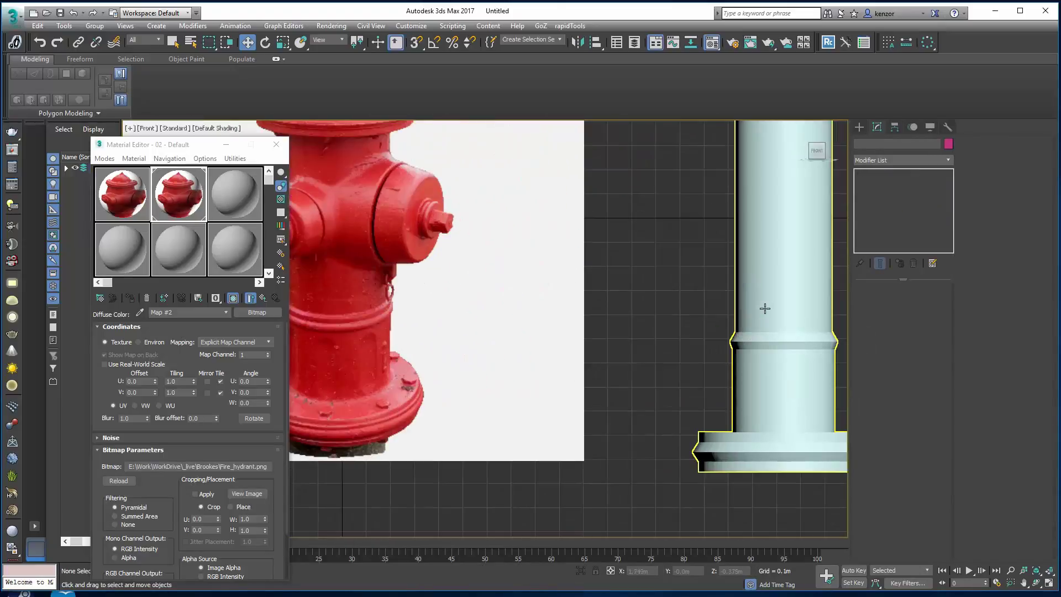
Reopen the body's profile vertices and refine the vertical segment with two vertices just above the ring.
click(765, 309)
click(880, 202)
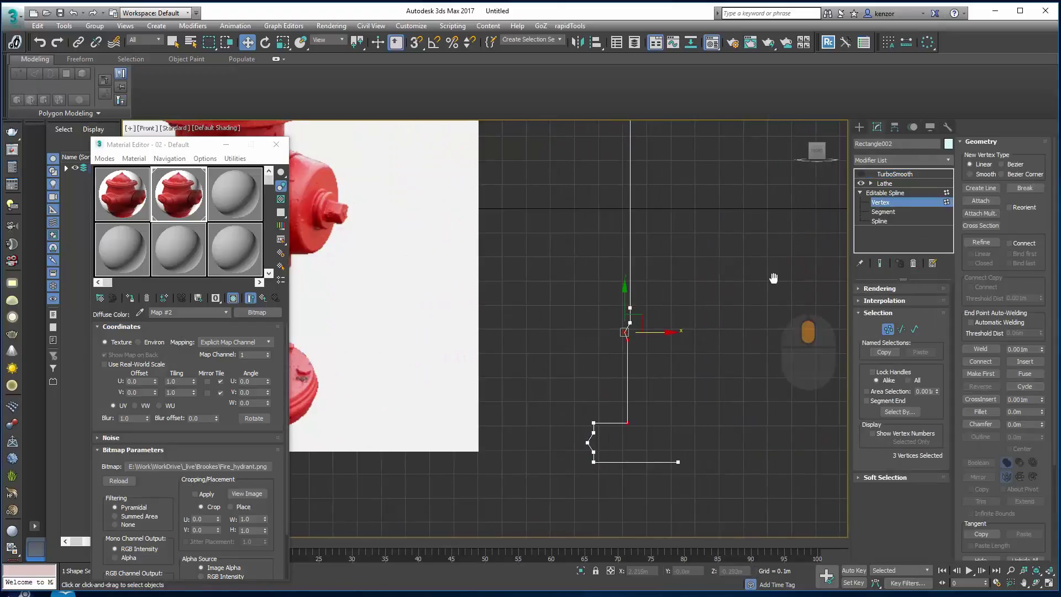
scroll(644, 310, up, 3)
click(617, 318)
scroll(643, 315, down, 2)
scroll(657, 335, up, 3)
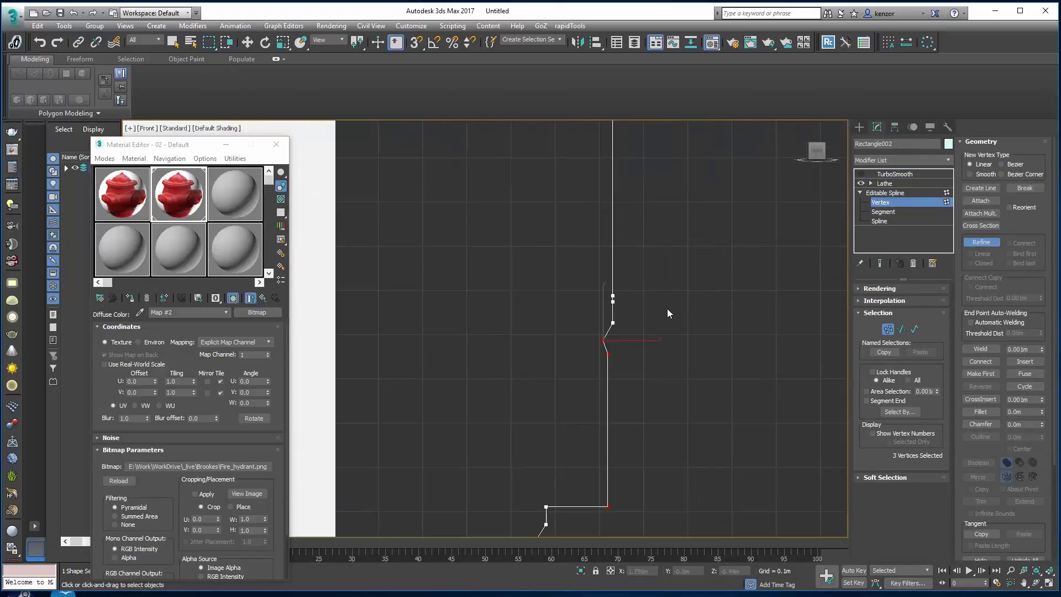
middle_drag(655, 298, 684, 277)
Adjust the vertices around the ring's upper edge slightly outward, leave vertex editing and deselect the body.
key(w)
click(595, 283)
drag(597, 280, 654, 283)
ctrl+alt+middle_drag(656, 282, 657, 364)
drag(649, 408, 665, 297)
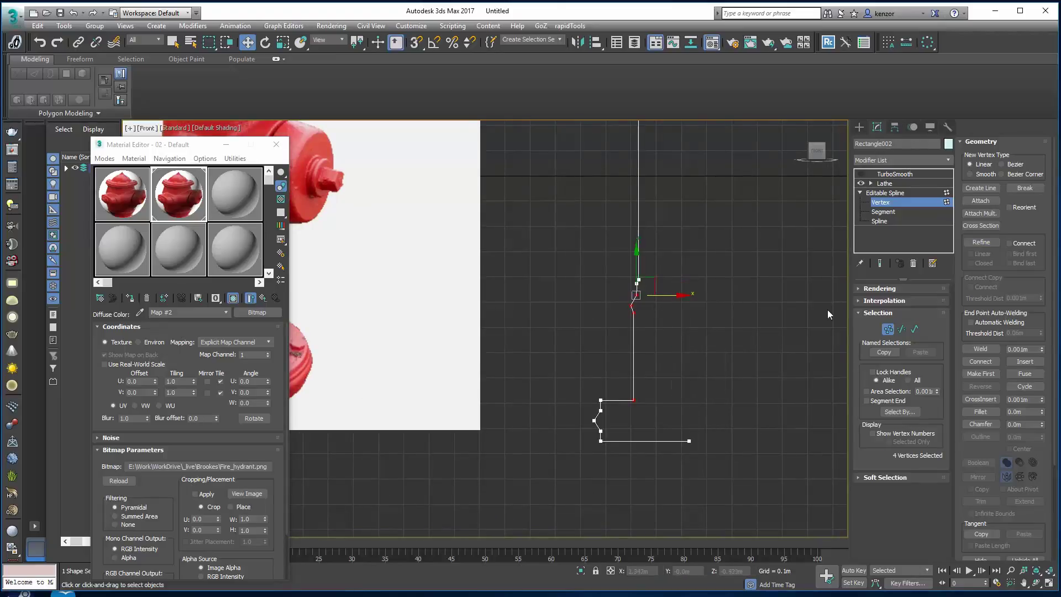
click(887, 330)
click(749, 313)
ctrl+alt+middle_drag(717, 279, 713, 343)
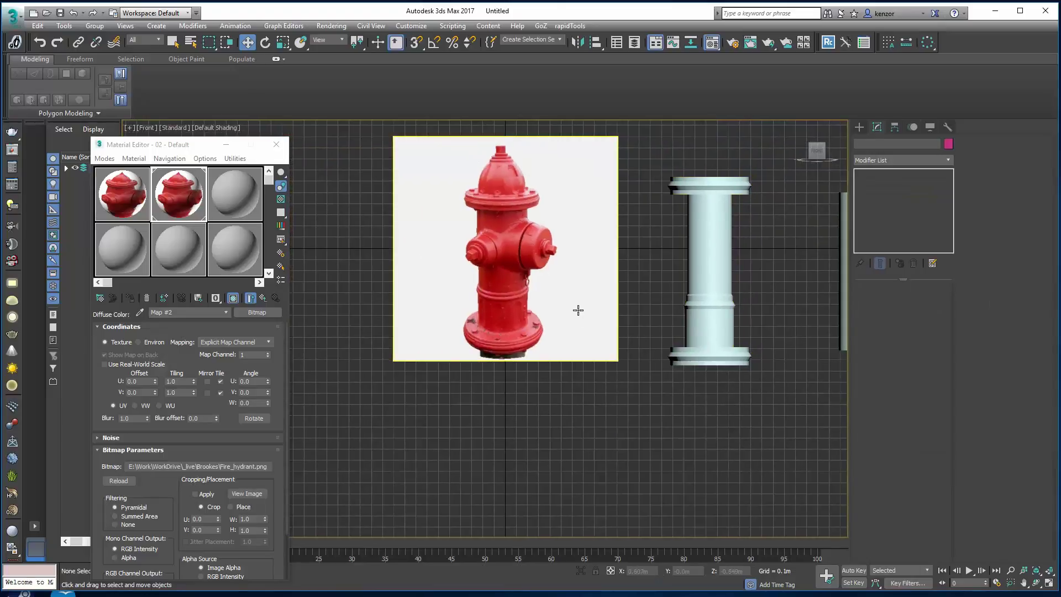
middle_drag(645, 317, 575, 332)
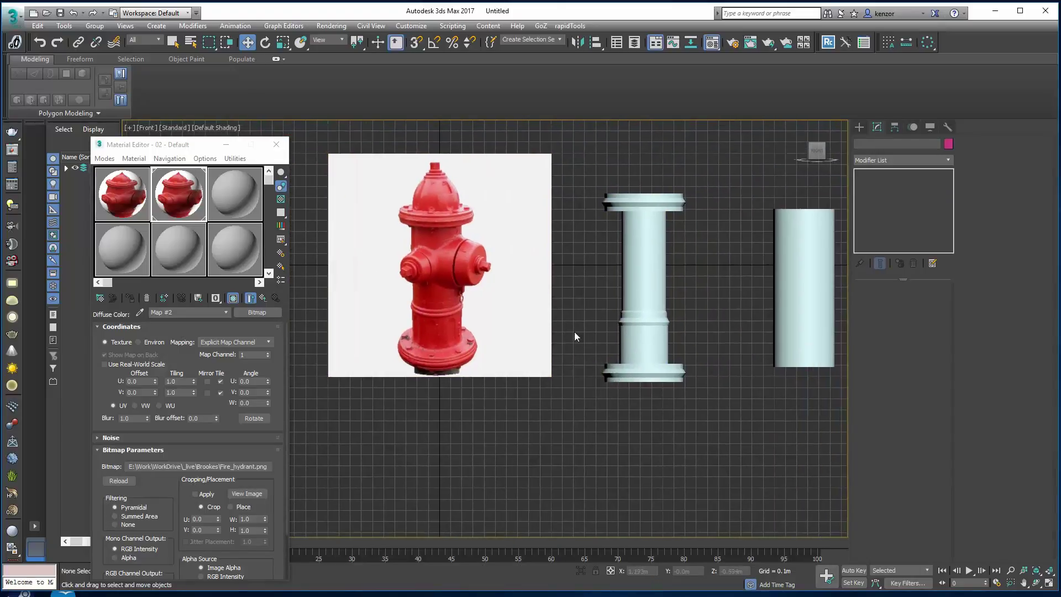
Show the end result and move all shaft vertices between the flanges outward by about 0.03 m to widen the shaft.
click(641, 303)
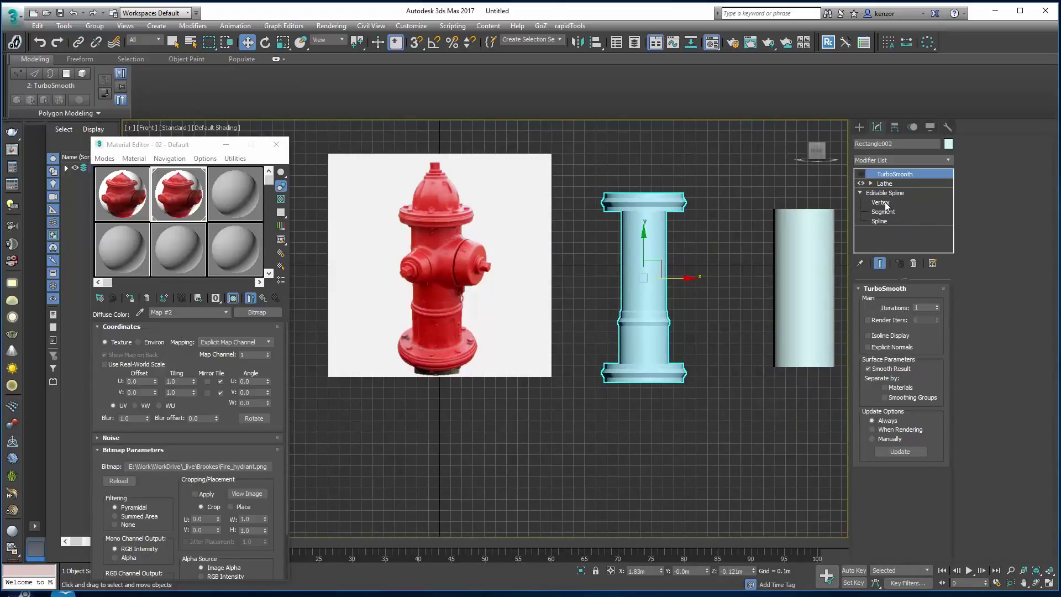
click(881, 202)
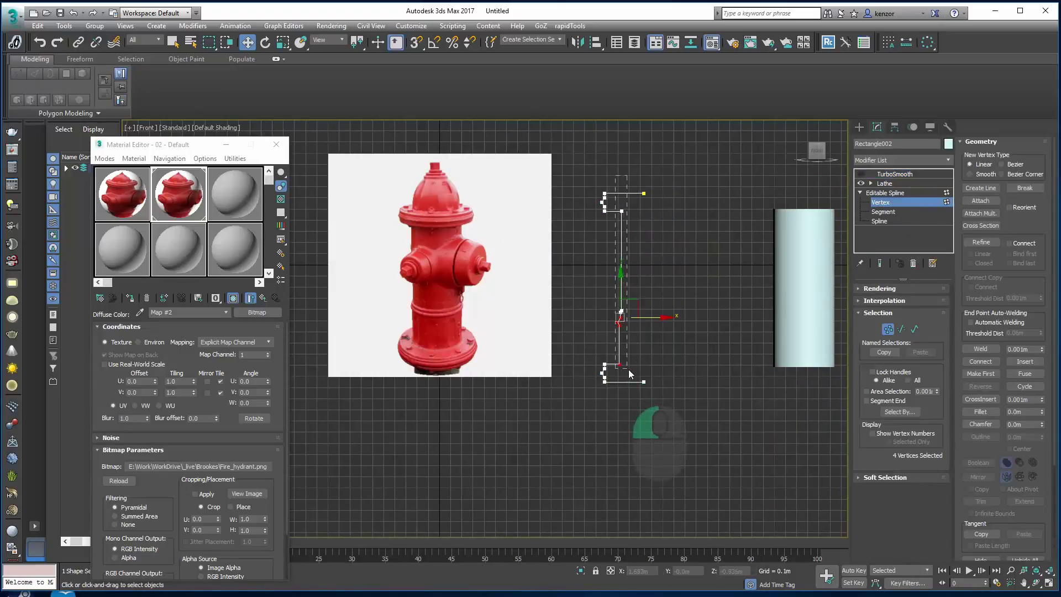
click(879, 263)
drag(657, 212, 653, 212)
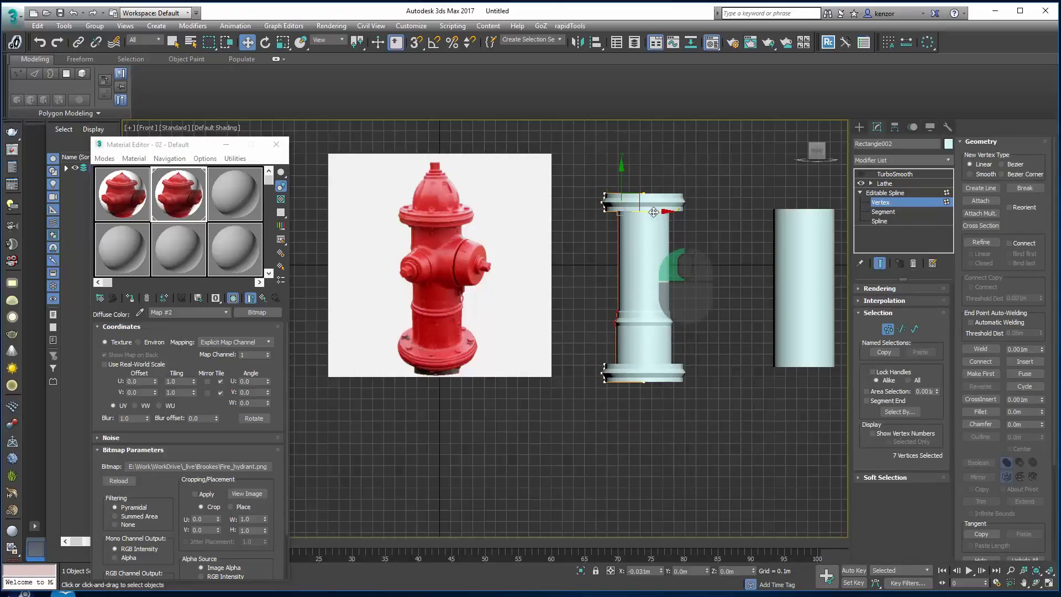
drag(653, 212, 654, 212)
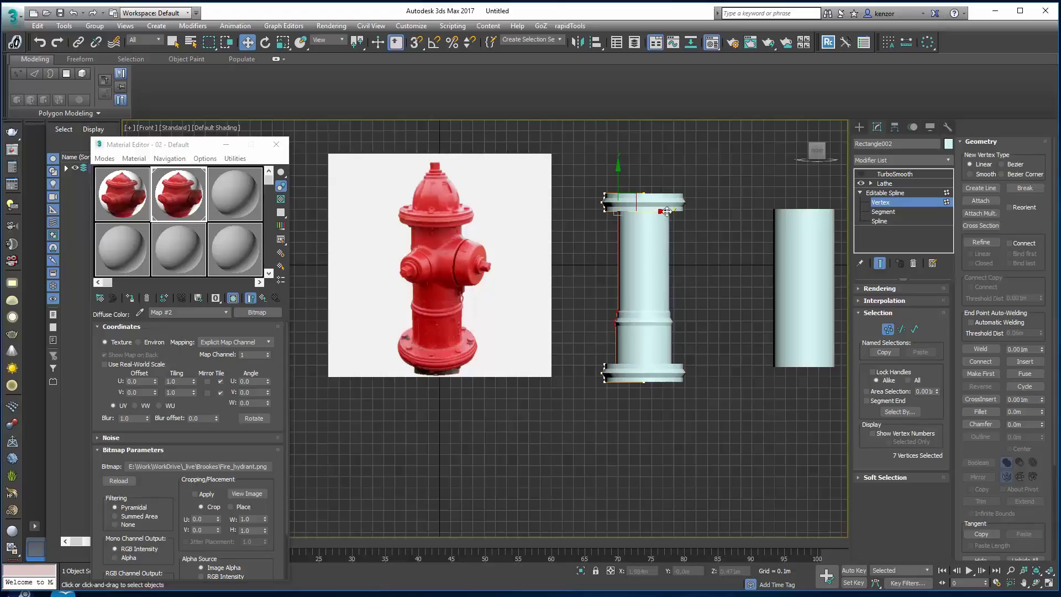
Leave vertex editing and move the whole body over the hydrant in the reference image.
click(888, 329)
mouse_move(660, 261)
mouse_down()
mouse_move(489, 260)
mouse_move(451, 239)
mouse_up()
key(F3)
mouse_move(519, 241)
middle_down()
mouse_move(638, 272)
mouse_move(630, 259)
middle_up()
key(F3)
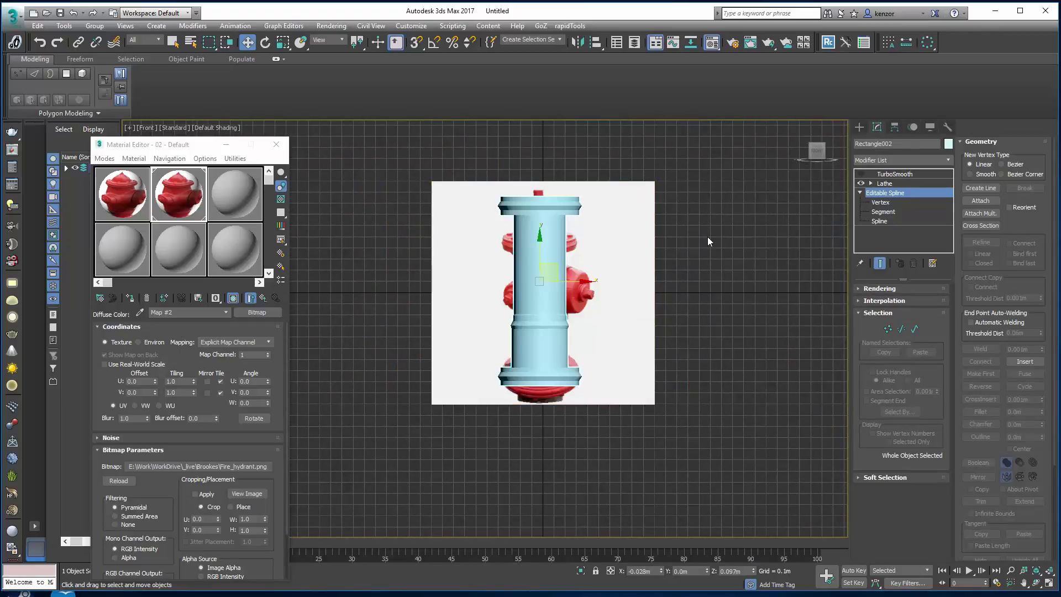
Make the body see-through and display edged faces in the shaded Front view.
key(alt+x)
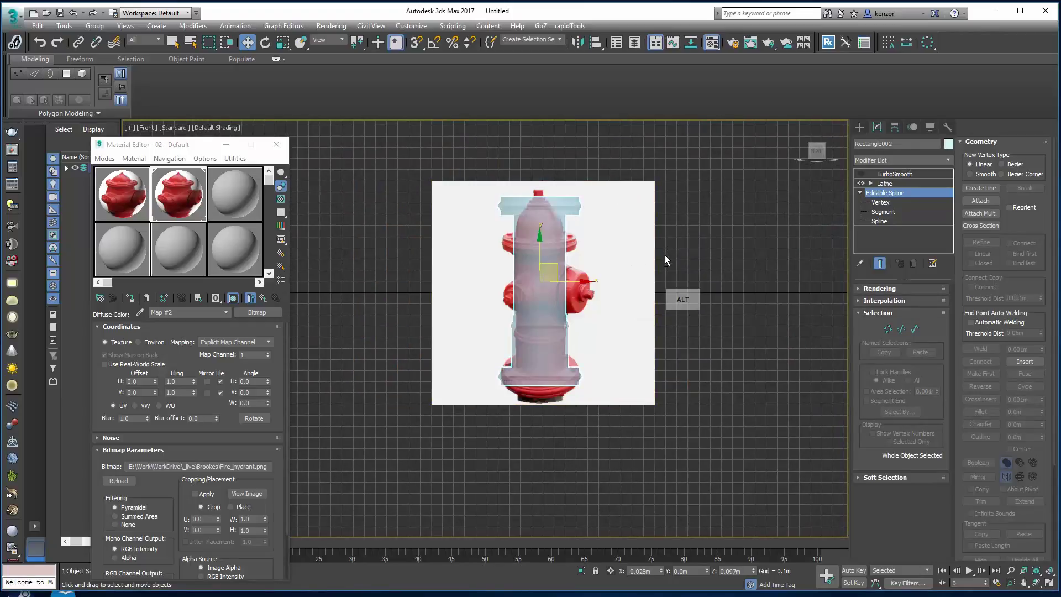
key(F3)
key(F3)
key(F4)
middle_drag(654, 284, 717, 258)
scroll(688, 278, up, 1)
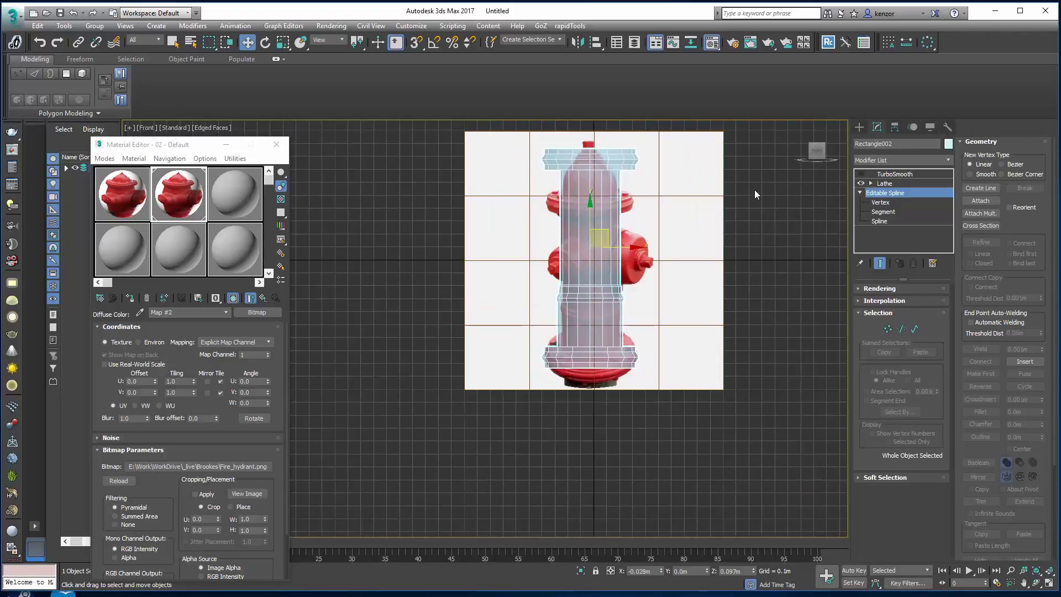
Lower the top flange vertices to the hydrant's upper flange in the reference and nudge both flanges' outer vertices slightly inward.
click(888, 330)
drag(509, 136, 706, 203)
drag(589, 125, 588, 166)
drag(512, 175, 552, 390)
drag(569, 195, 571, 196)
middle_drag(587, 327, 540, 343)
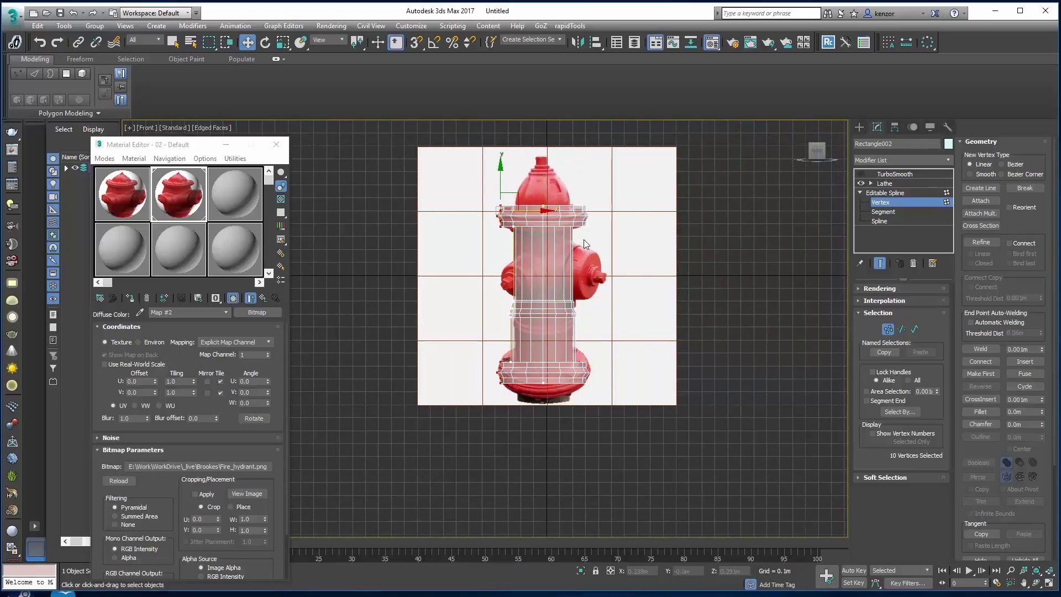
Leave vertex editing and move the body along X to about 1.56 m, beside the reference image.
click(888, 329)
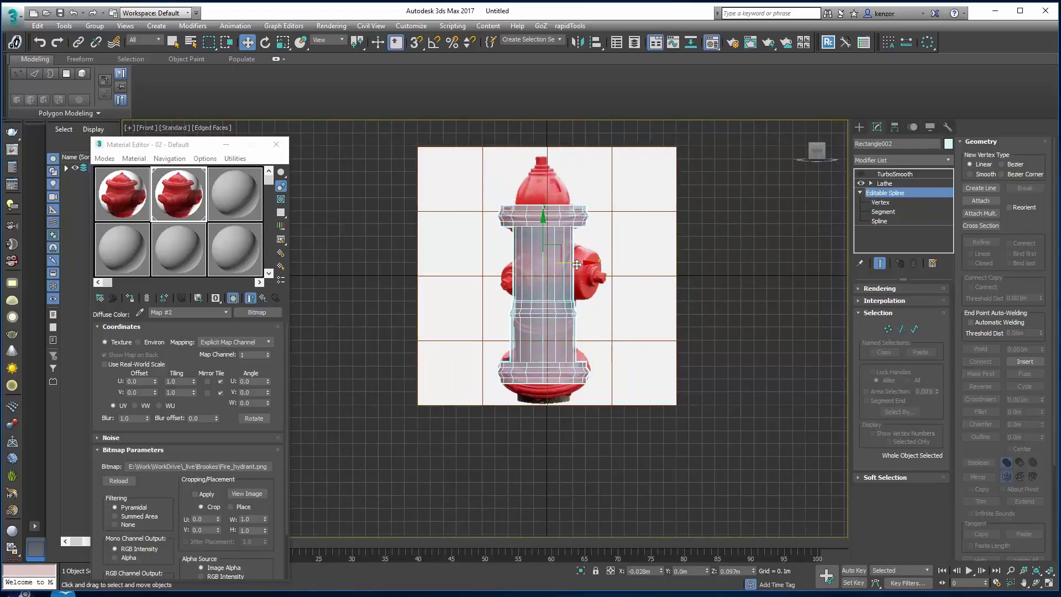
drag(569, 265, 776, 265)
middle_drag(837, 294, 684, 320)
middle_drag(711, 262, 739, 297)
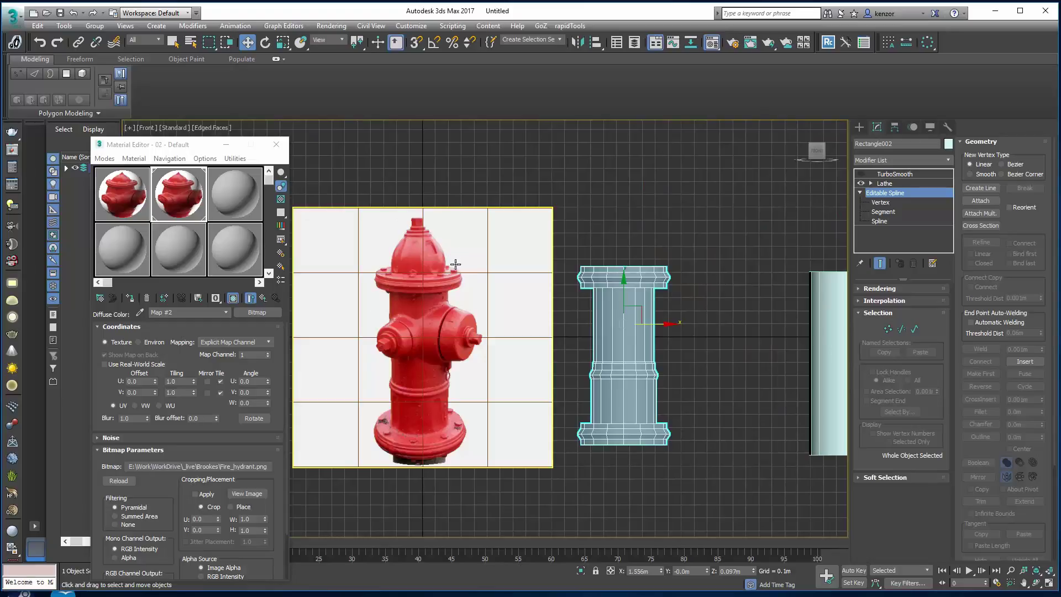
In wireframe display, refine the profile's top horizontal segment with a vertex in line with the shaft's side.
click(889, 329)
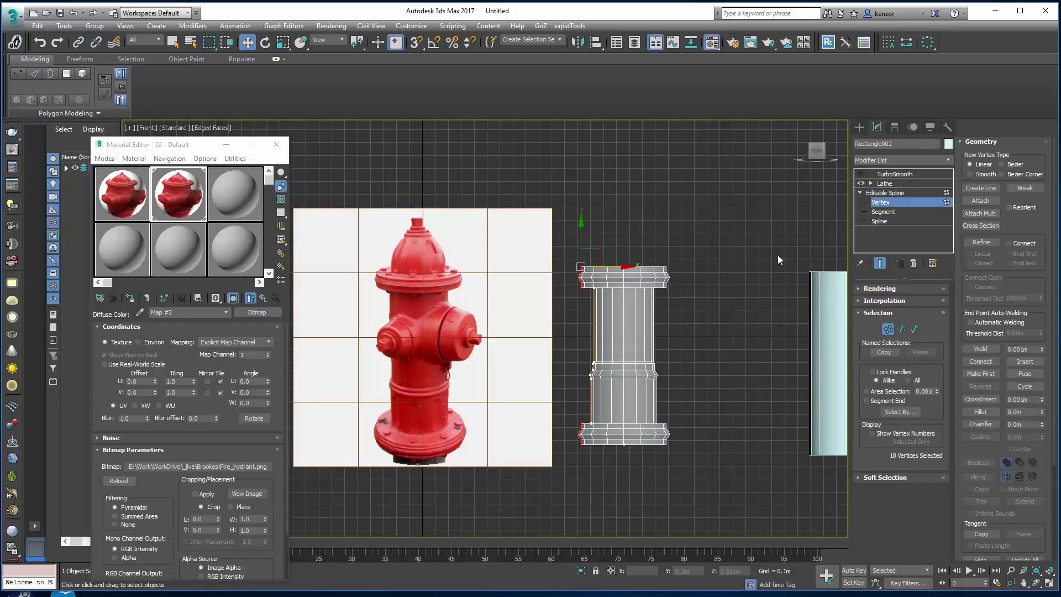
scroll(646, 253, up, 5)
key(F3)
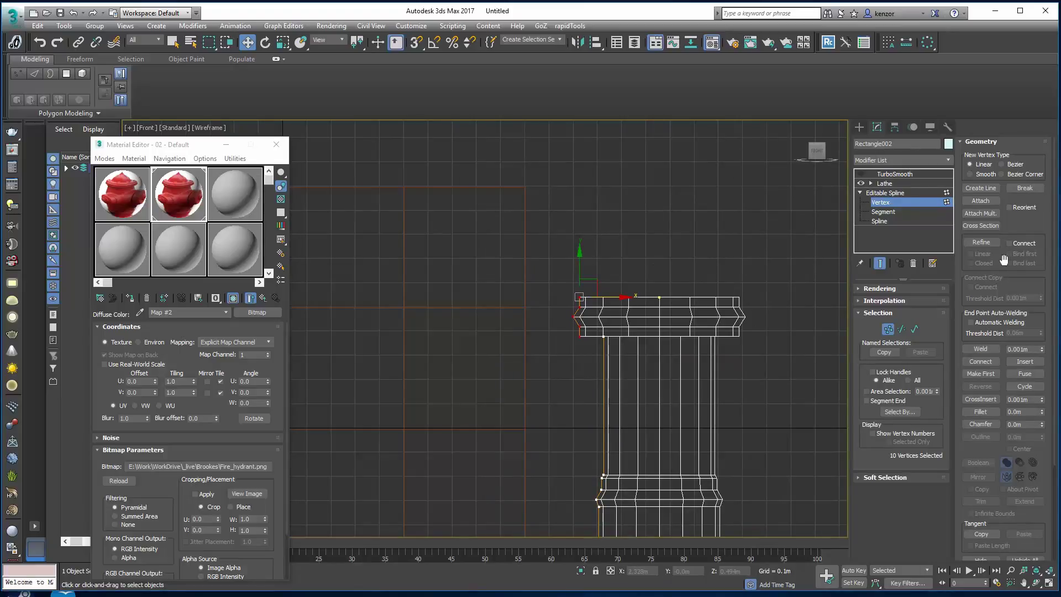
click(982, 242)
click(602, 297)
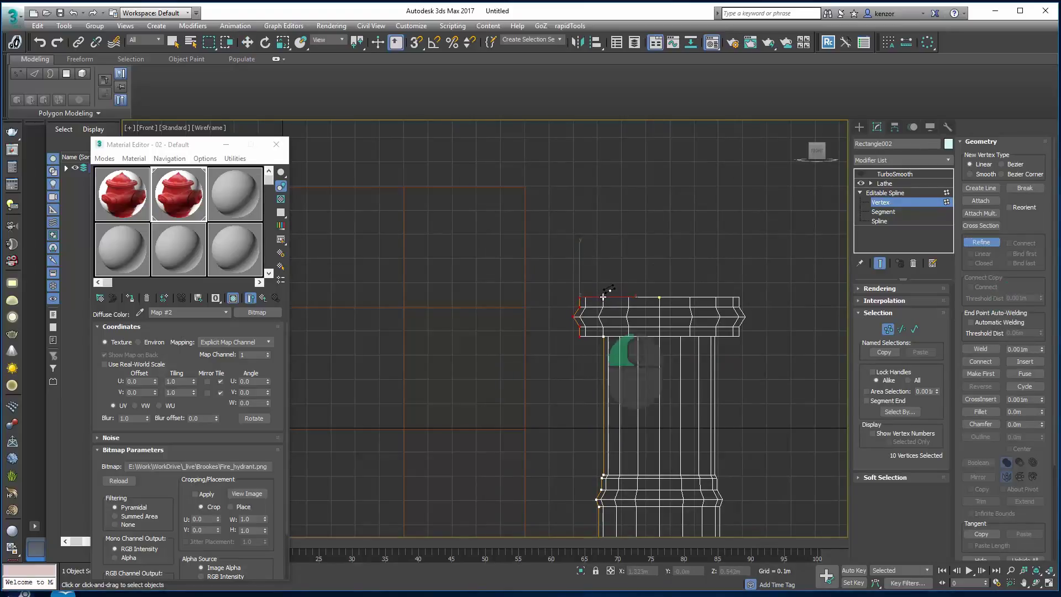
right_click(671, 307)
Raise the profile's top centre vertex to about Z 0.9 m to form a cone, and return to shaded display.
click(659, 297)
drag(659, 271, 659, 146)
mouse_move(678, 259)
ctrl+alt+middle_down()
mouse_move(679, 287)
mouse_move(621, 254)
mouse_move(668, 178)
ctrl+alt+middle_up()
key(F3)
drag(668, 178, 668, 184)
middle_drag(709, 212, 691, 245)
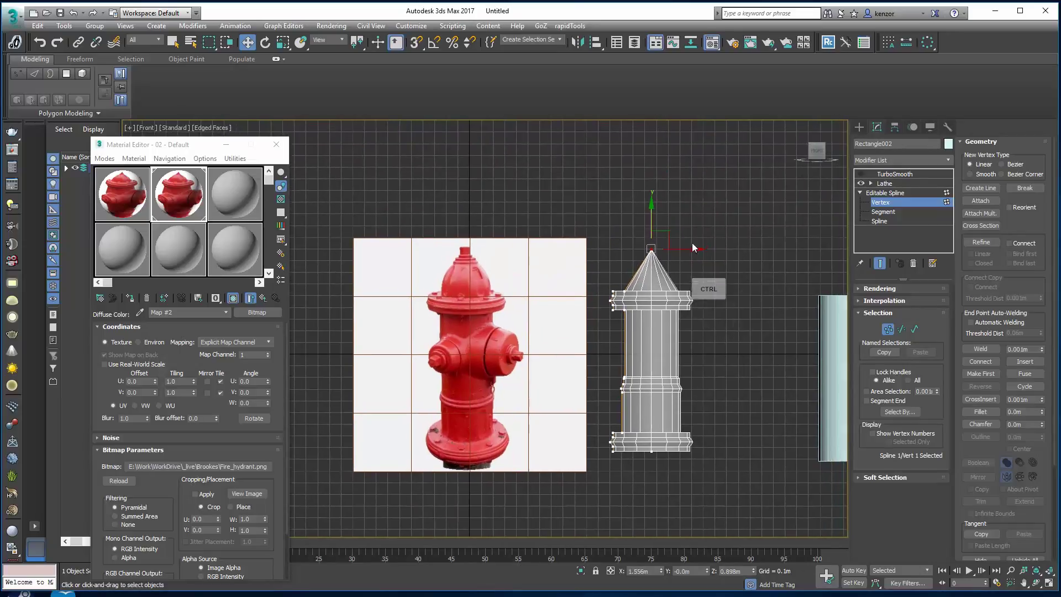
Examine the reference hydrant's dome, top nut, side outlets, ring and base flange up close.
scroll(691, 245, up, 3)
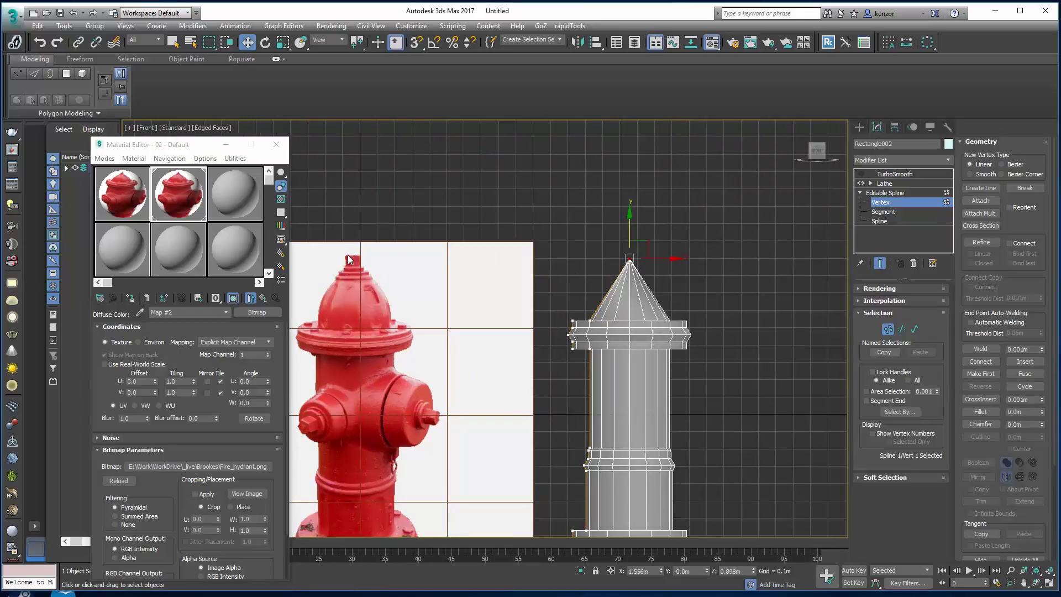
scroll(729, 243, up, 3)
middle_drag(729, 243, 755, 235)
middle_drag(418, 301, 590, 269)
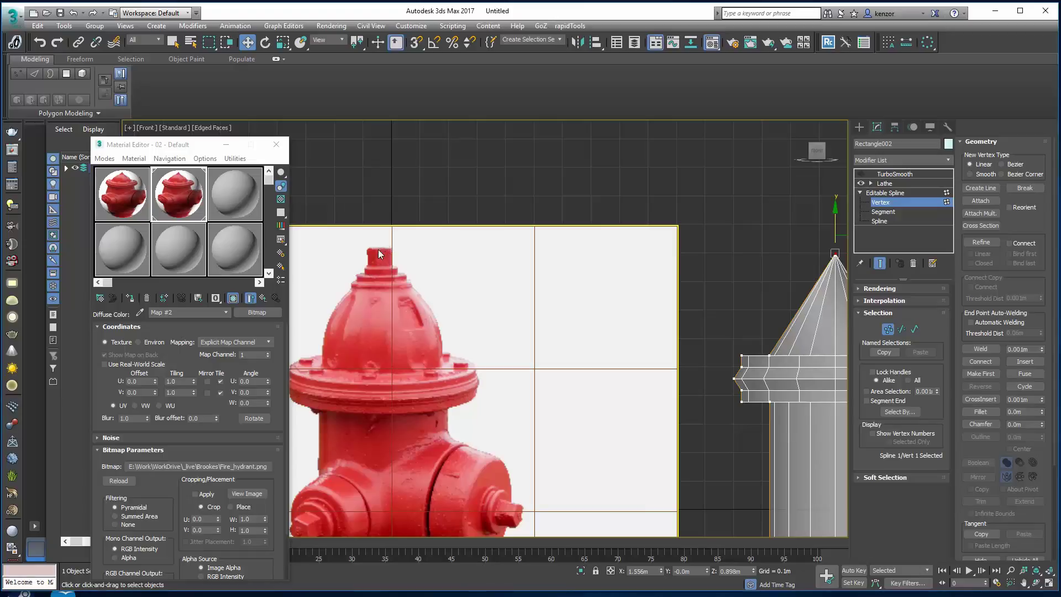
middle_drag(370, 248, 439, 145)
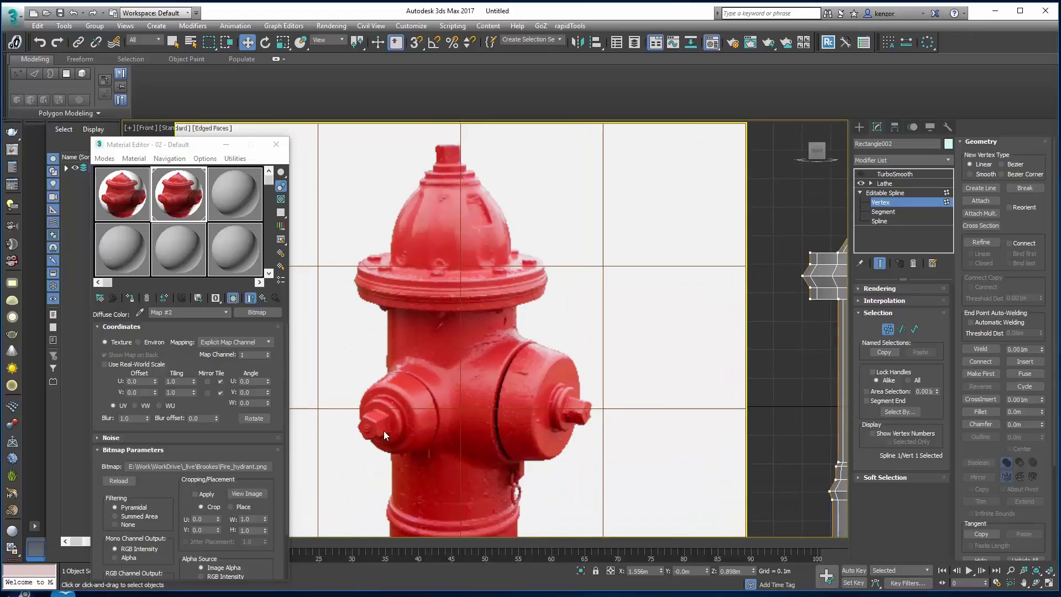
middle_drag(425, 426, 420, 330)
mouse_move(439, 394)
middle_down()
mouse_move(437, 366)
mouse_move(386, 330)
middle_up()
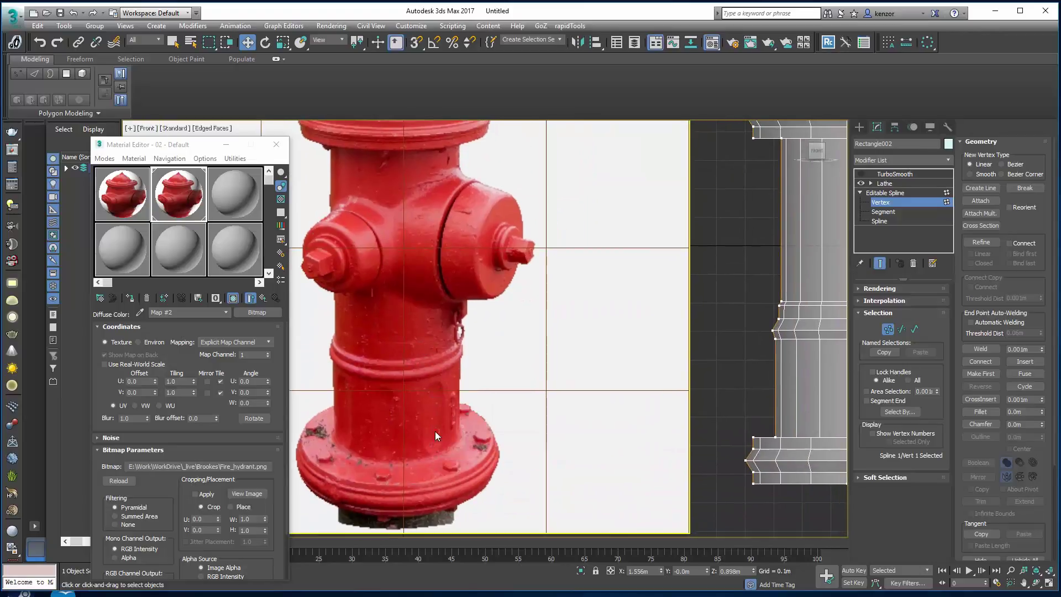
middle_drag(464, 360, 468, 414)
middle_drag(470, 508, 465, 472)
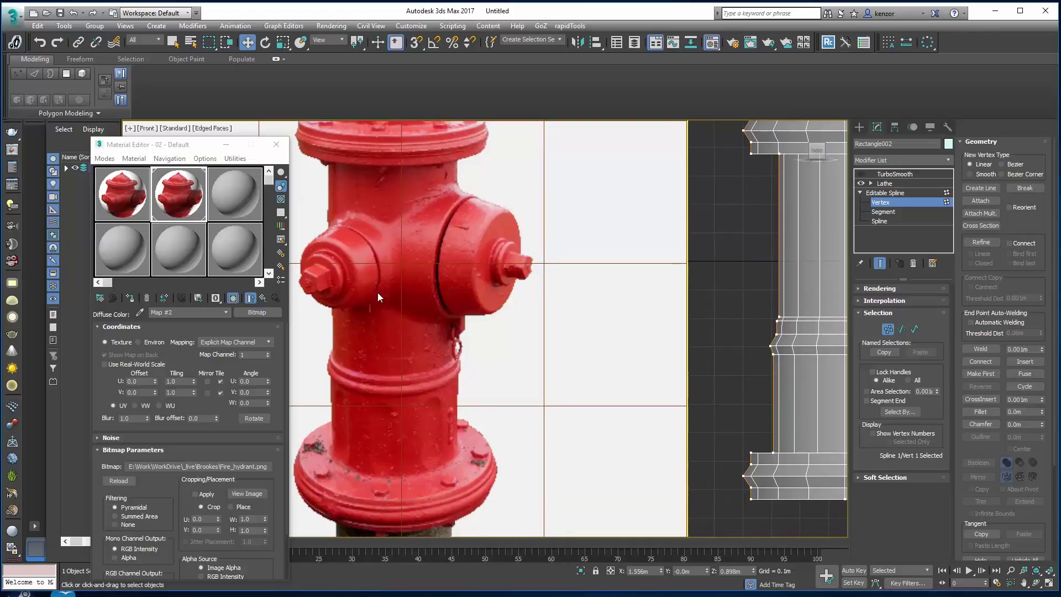
middle_drag(378, 292, 442, 312)
middle_drag(460, 224, 458, 281)
middle_drag(419, 348, 339, 336)
middle_drag(522, 336, 465, 333)
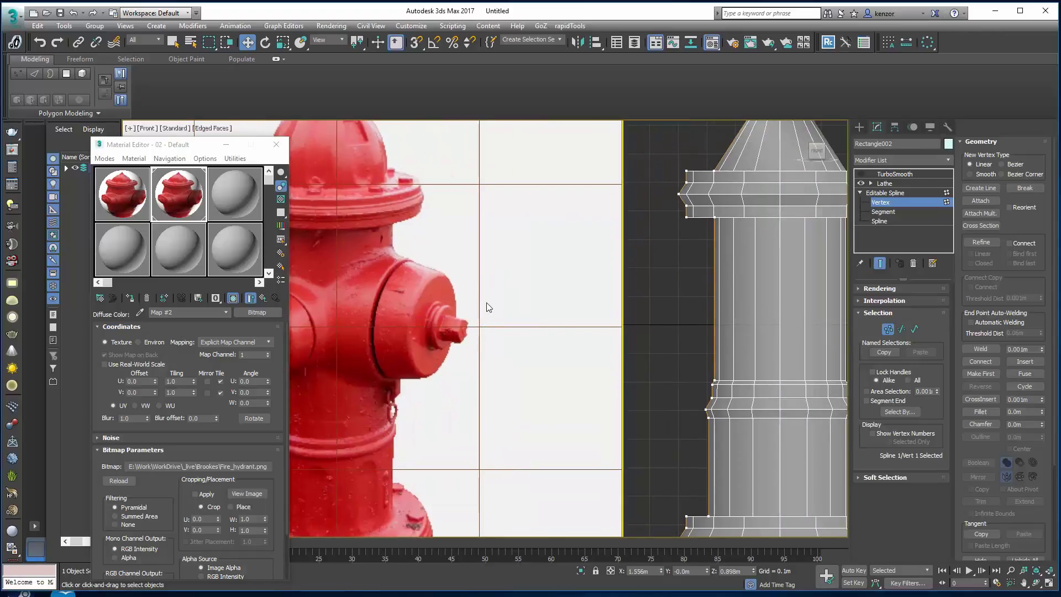
Refine the cone's sloped segment with one vertex near its middle and move that vertex outward to bulge the cap.
scroll(488, 307, down, 5)
click(751, 240)
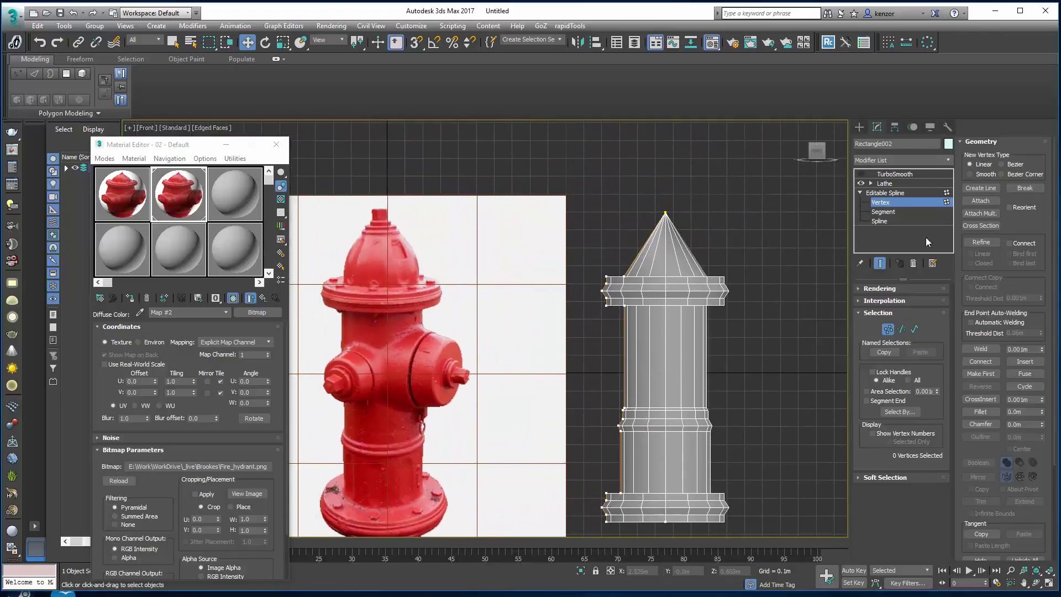
click(981, 242)
scroll(669, 236, up, 3)
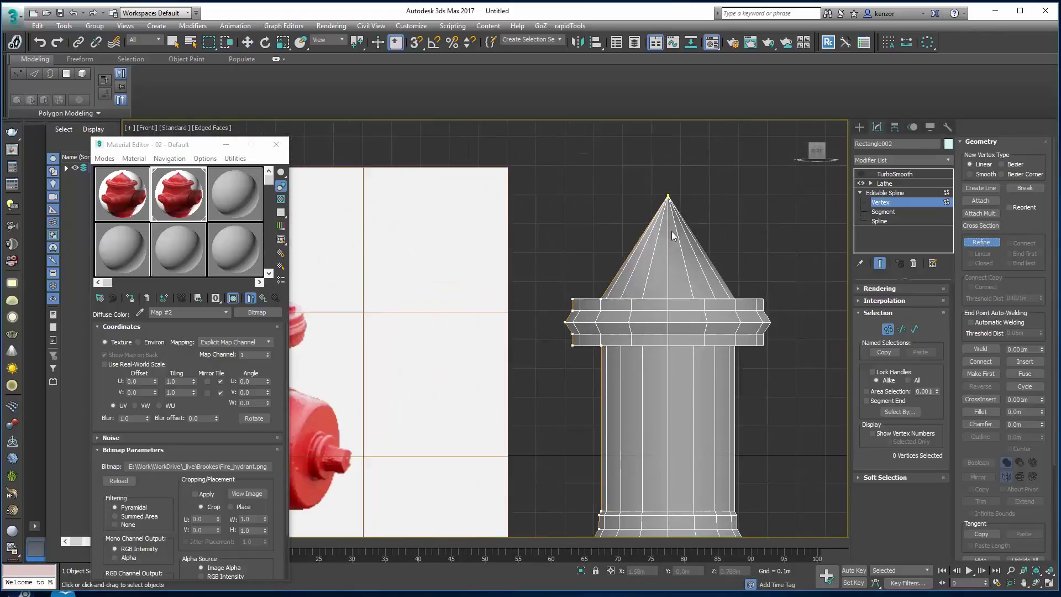
click(630, 252)
right_click(623, 231)
key(w)
drag(647, 237, 627, 237)
Refine the cone's upper slope with two vertices close together near the tip, and close the Material Editor.
scroll(718, 236, down, 2)
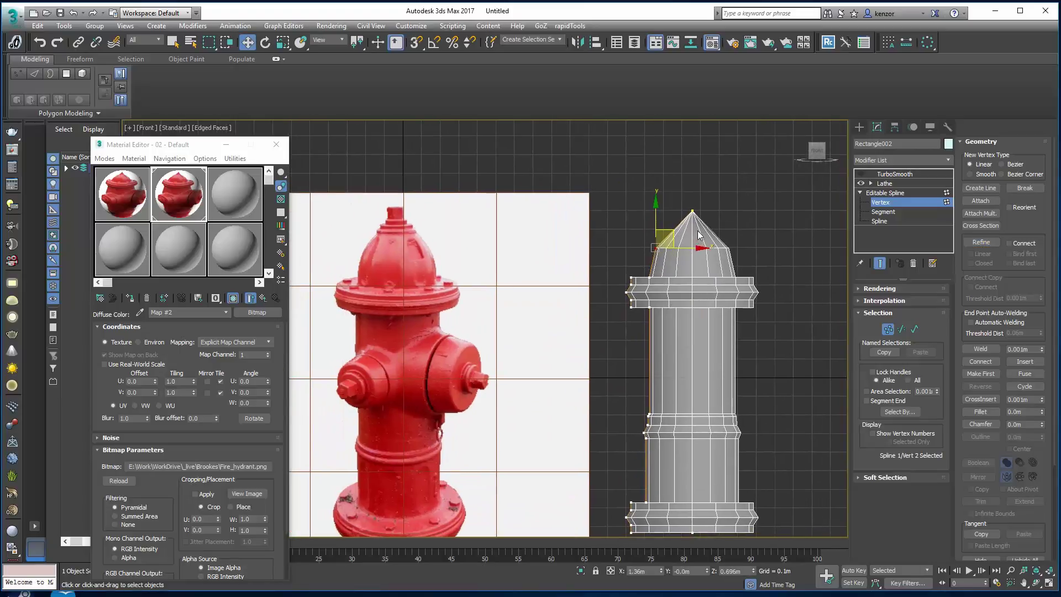
middle_drag(712, 223, 716, 240)
click(981, 242)
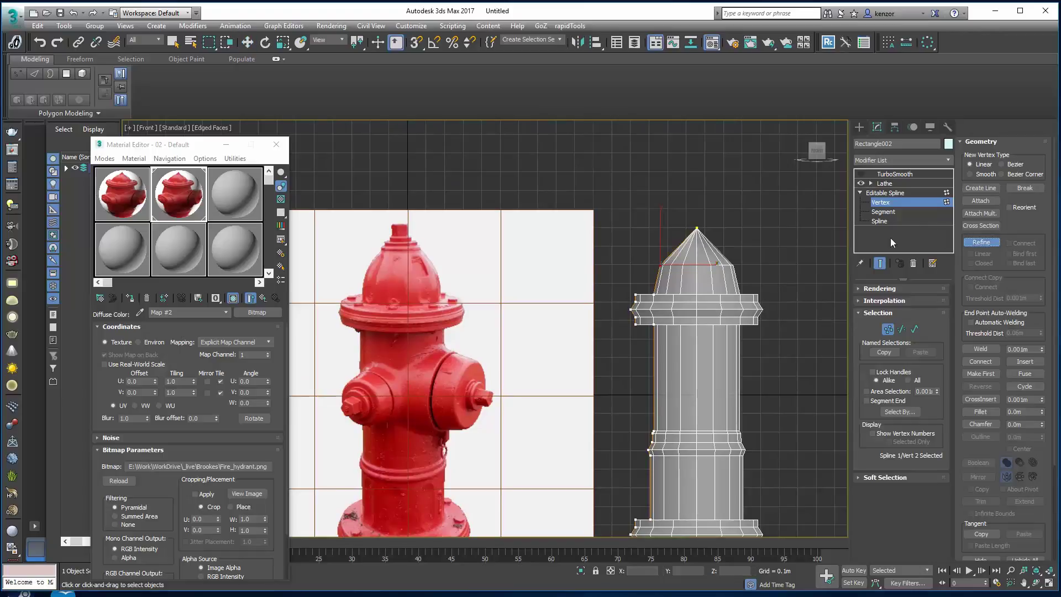
click(685, 238)
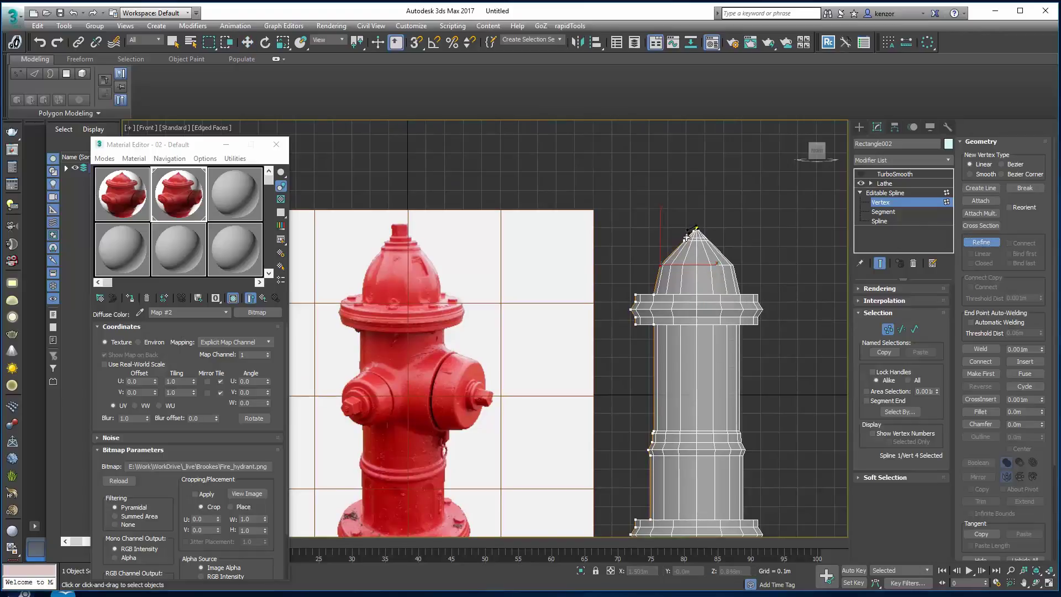
scroll(689, 233, up, 3)
middle_drag(689, 233, 703, 237)
middle_drag(513, 245, 588, 219)
click(277, 145)
middle_drag(513, 238, 533, 191)
middle_drag(724, 204, 650, 259)
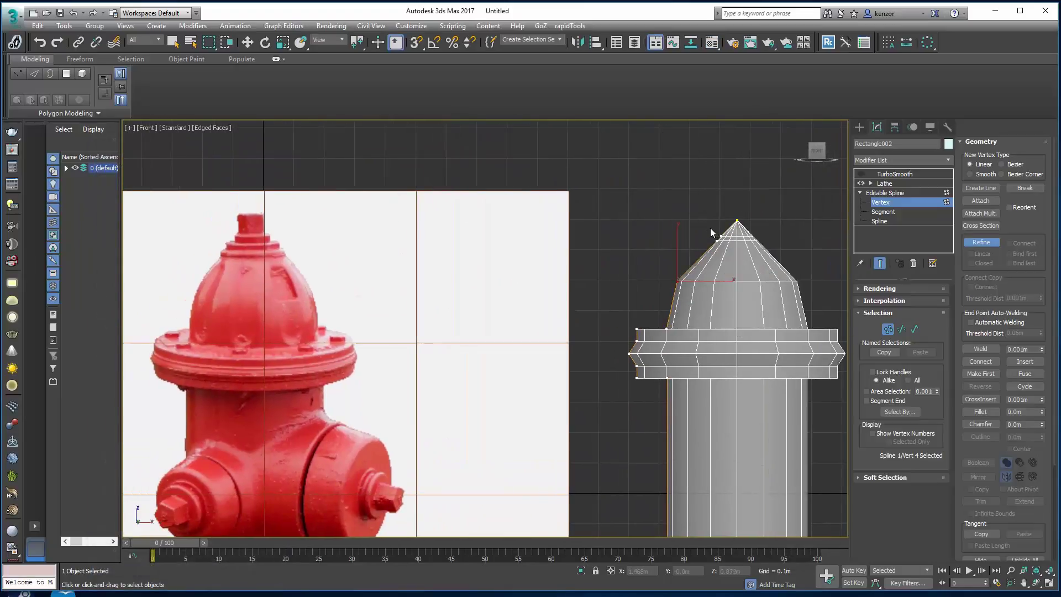
Move the upper of the two new vertices outward about 0.015 m to form a small vertical step below the tip.
key(w)
drag(709, 224, 743, 235)
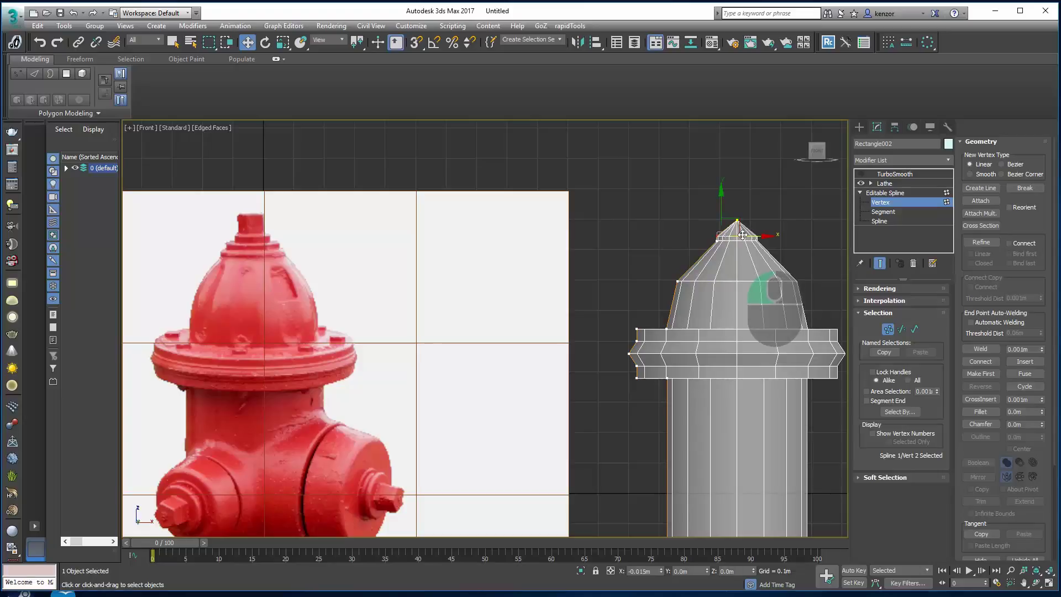
scroll(749, 227, up, 4)
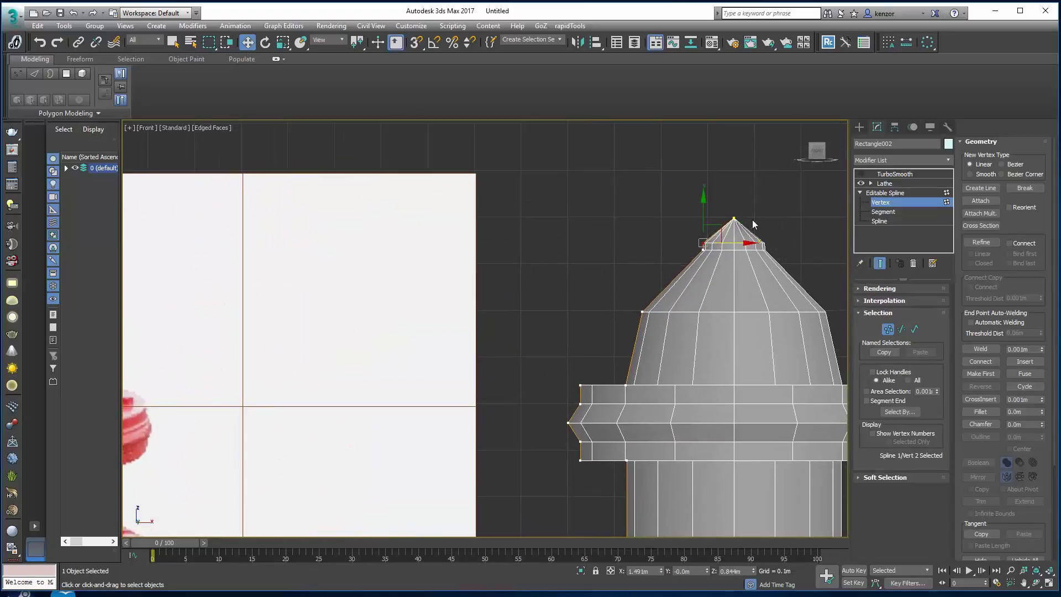
scroll(663, 205, down, 6)
scroll(688, 241, up, 1)
scroll(731, 233, up, 3)
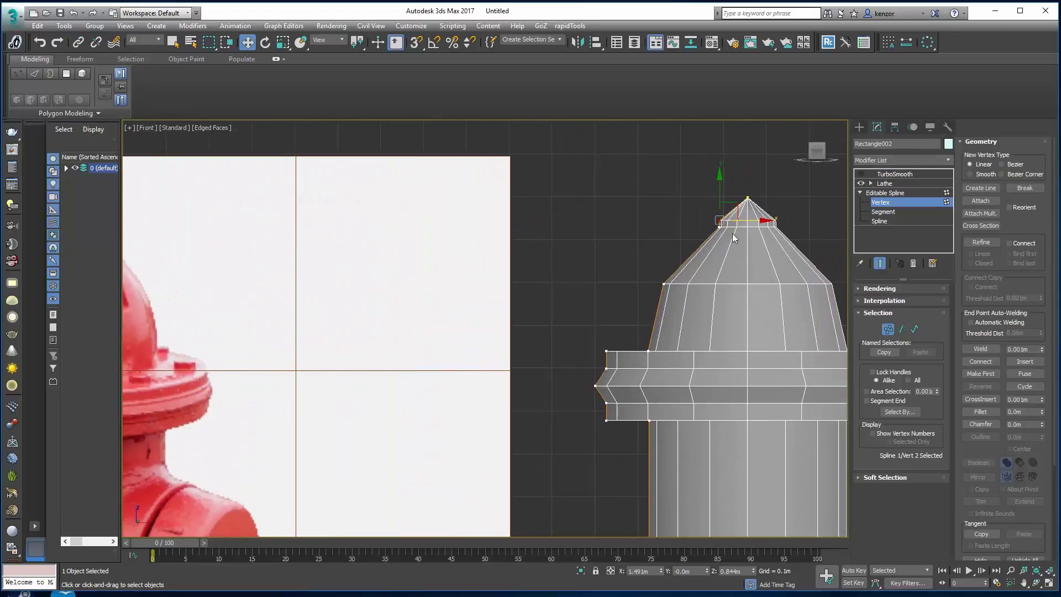
Refine the slope just below the small step with two vertices and move the upper one outward to form a second, wider step.
click(980, 242)
scroll(727, 221, up, 2)
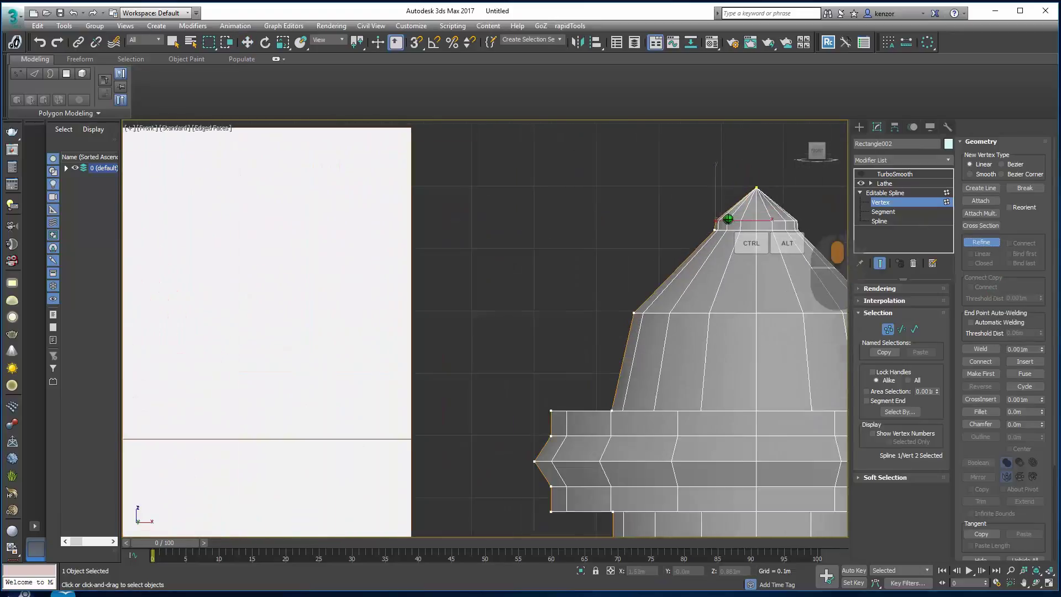
click(704, 239)
click(699, 246)
right_click(693, 230)
drag(691, 232, 717, 222)
scroll(676, 264, down, 5)
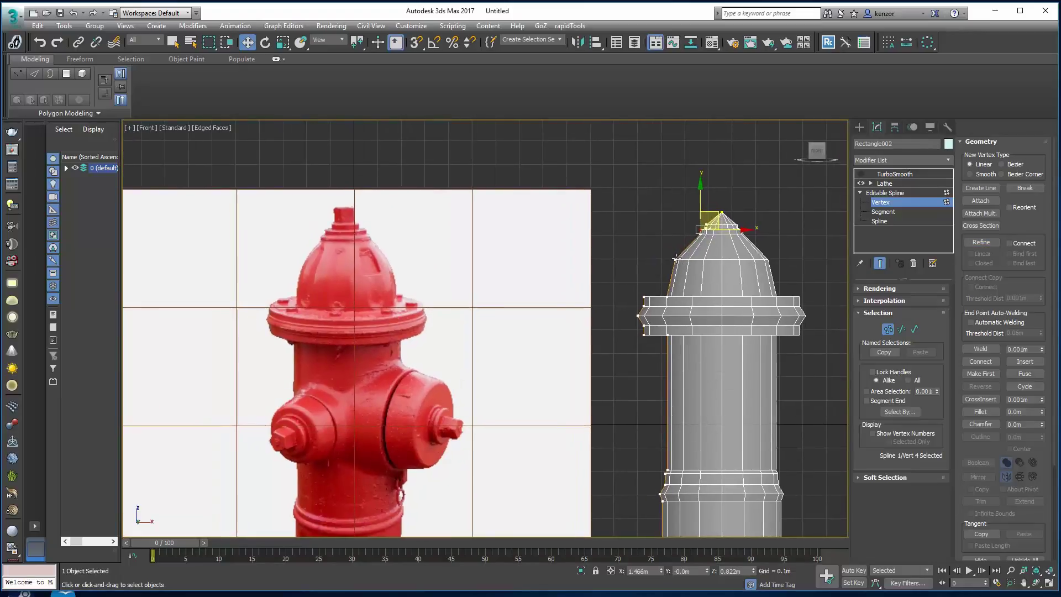
Refine the slope between the upper step and the tip with two vertices, and move the lower one down close to the step.
scroll(695, 246, up, 6)
click(981, 242)
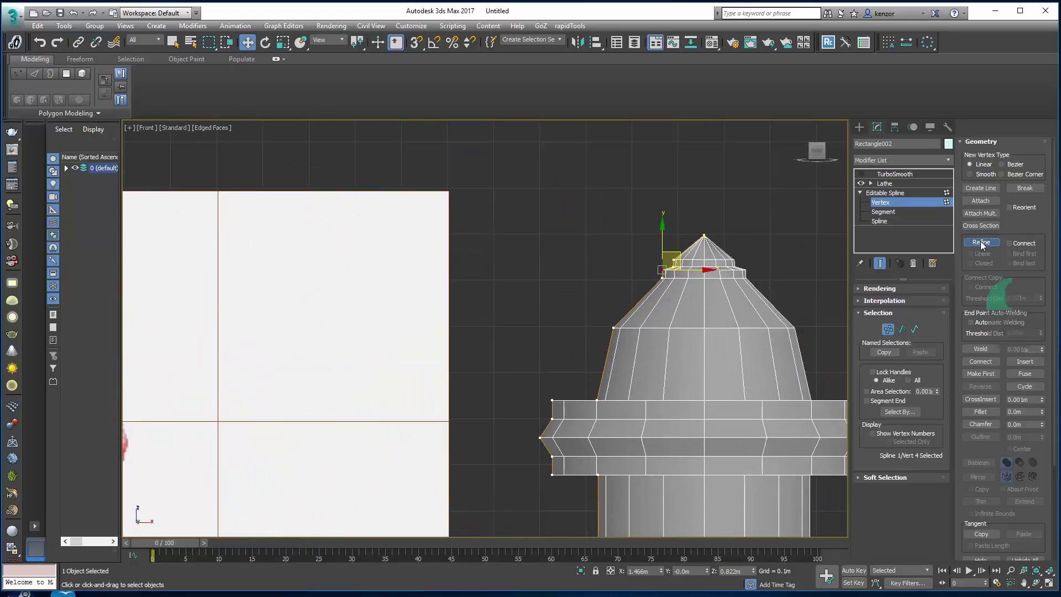
click(651, 273)
click(660, 266)
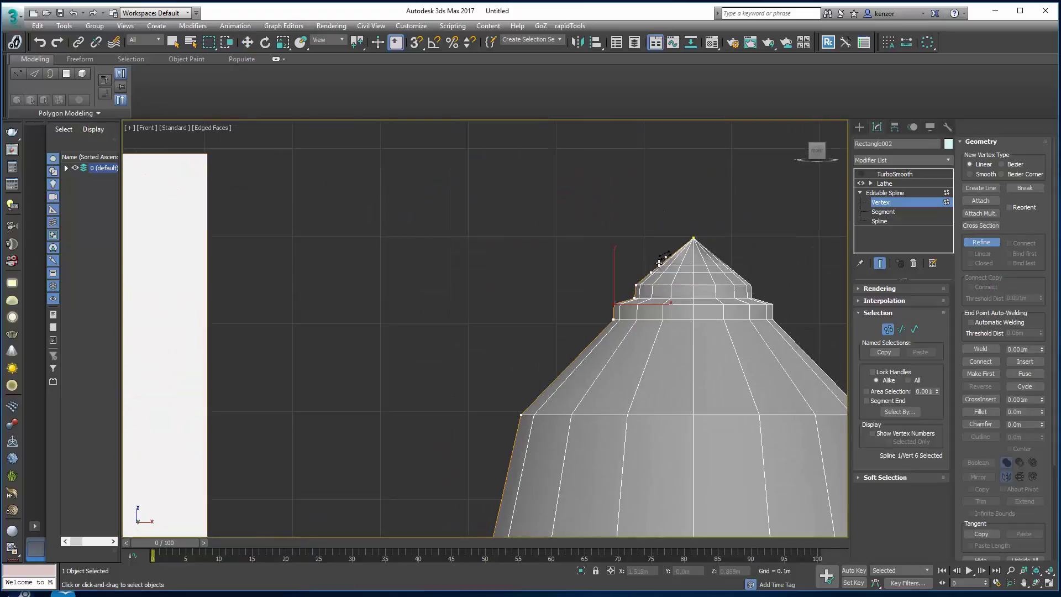
right_click(664, 256)
mouse_move(641, 268)
mouse_down()
mouse_move(653, 280)
mouse_move(652, 256)
mouse_up()
click(670, 239)
Select the tip vertex and its neighbour and scale them vertically to the same height, giving the cap a flat top.
drag(647, 219, 710, 247)
middle_drag(699, 225, 556, 219)
drag(494, 215, 566, 257)
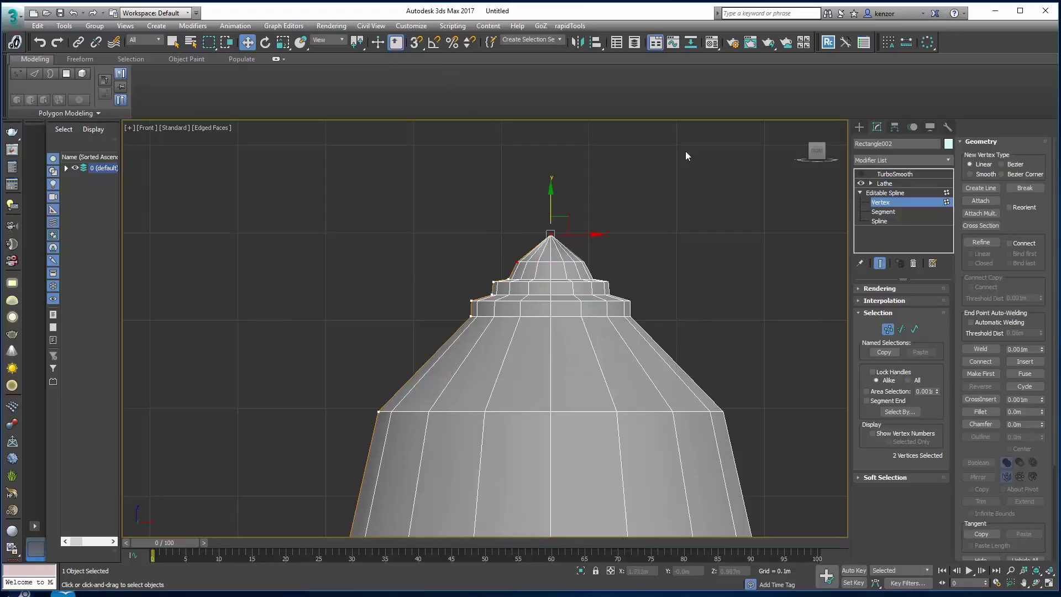
click(284, 43)
drag(537, 206, 582, 406)
click(360, 43)
drag(545, 203, 540, 325)
Scale the neighbouring vertex pairs of the cap's steps vertically so that each ledge is level.
drag(501, 241, 425, 256)
drag(562, 263, 408, 260)
drag(562, 235, 541, 293)
drag(502, 236, 513, 324)
drag(478, 271, 422, 289)
mouse_move(465, 291)
mouse_down()
mouse_move(483, 316)
mouse_move(459, 308)
mouse_up()
drag(443, 285, 500, 305)
drag(484, 258, 487, 328)
drag(483, 251, 490, 372)
drag(482, 252, 484, 326)
Compare the stepped cap and the overall hydrant profile with the reference image.
ctrl+alt+middle_drag(457, 231, 516, 293)
ctrl+alt+middle_drag(508, 250, 575, 249)
ctrl+alt+middle_drag(648, 231, 670, 212)
click(685, 219)
drag(598, 263, 615, 271)
key(w)
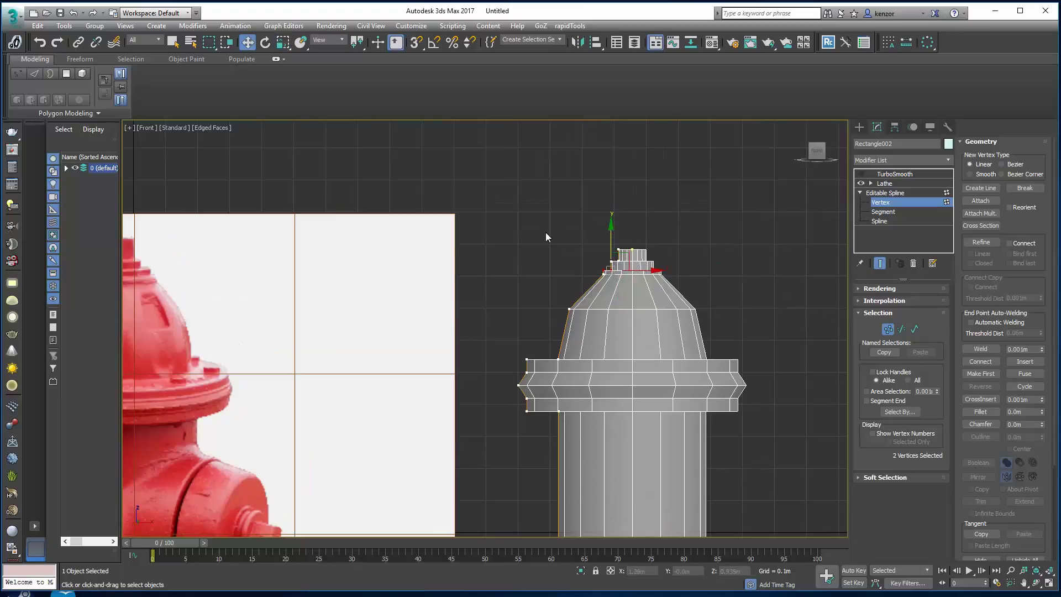
scroll(546, 237, down, 3)
middle_drag(558, 279, 569, 276)
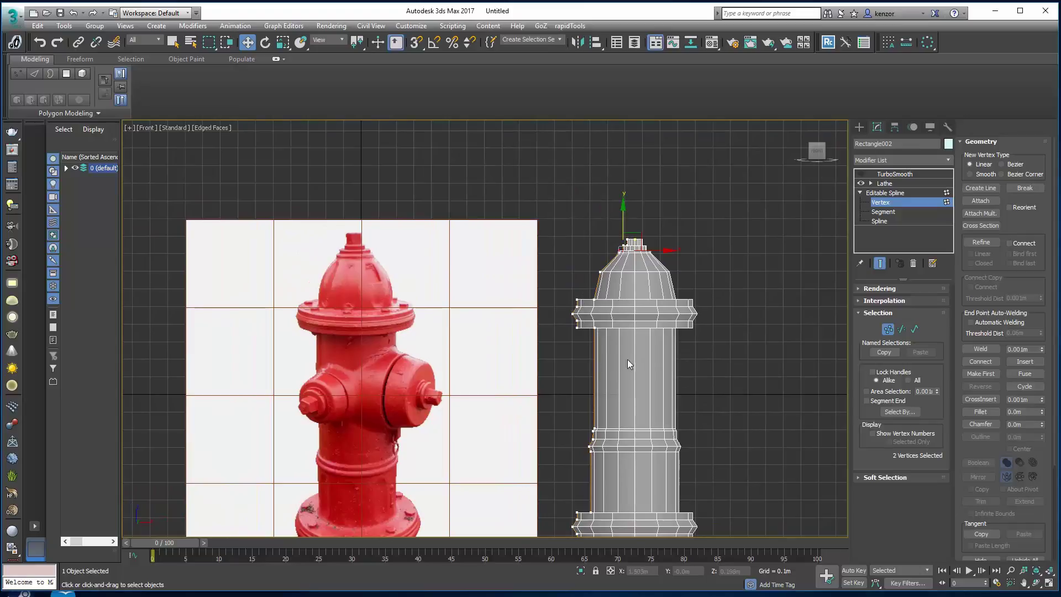
middle_drag(628, 359, 548, 338)
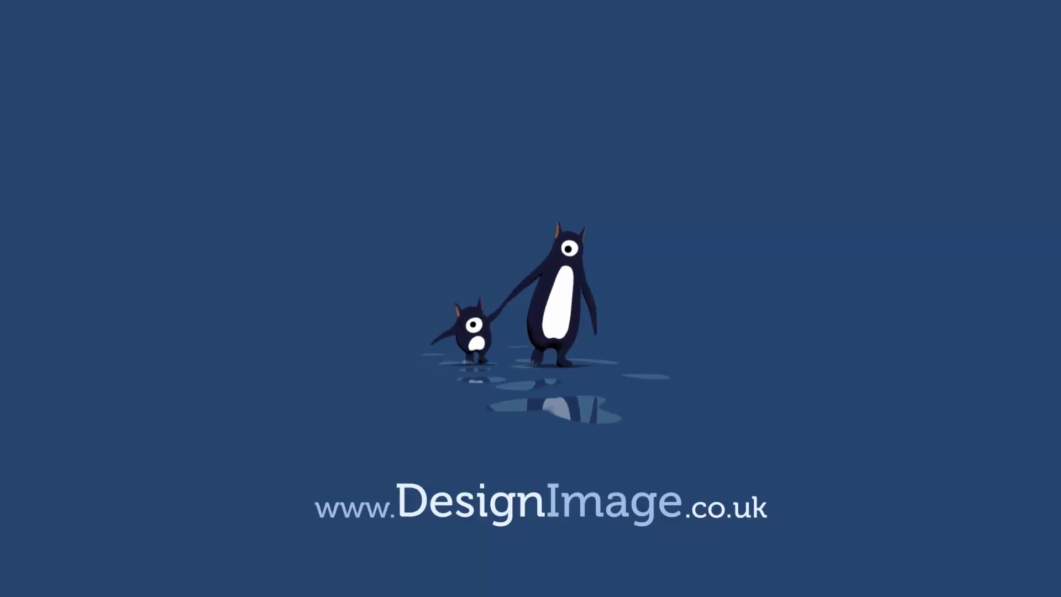